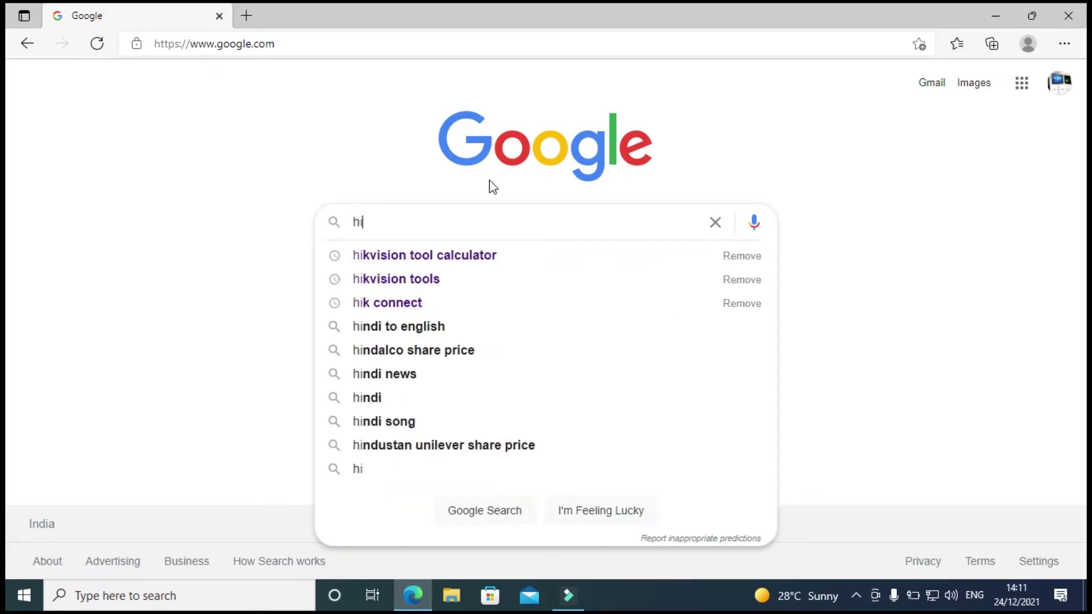
Search Google for "hikvision tool calculator" and open Hikvision's Storage and Network Calculator
{"action": "left_click", "coordinate": [499, 259]}
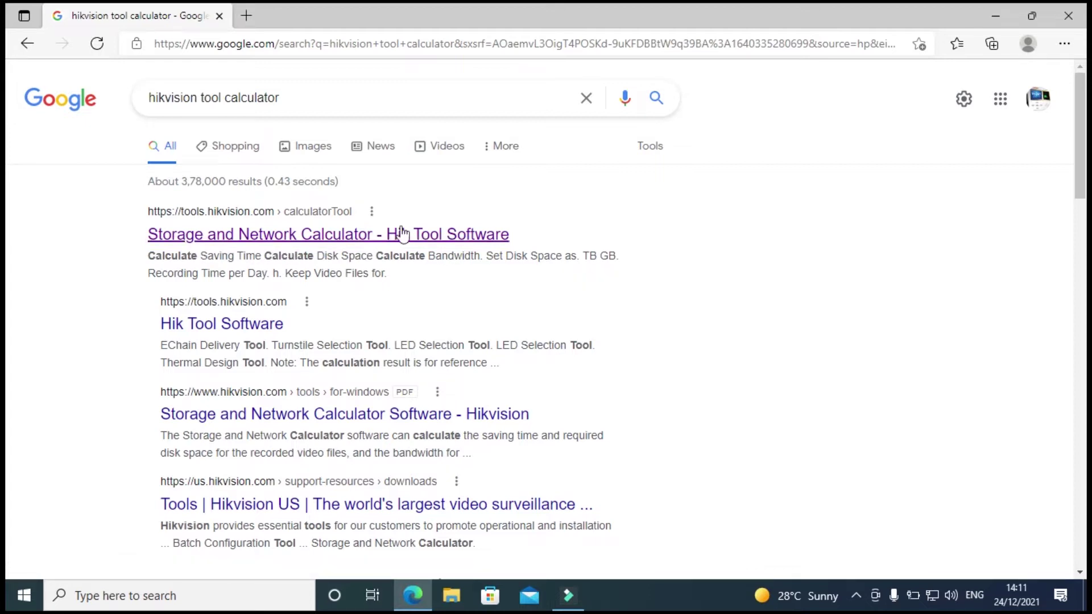
{"action": "left_click", "coordinate": [425, 238]}
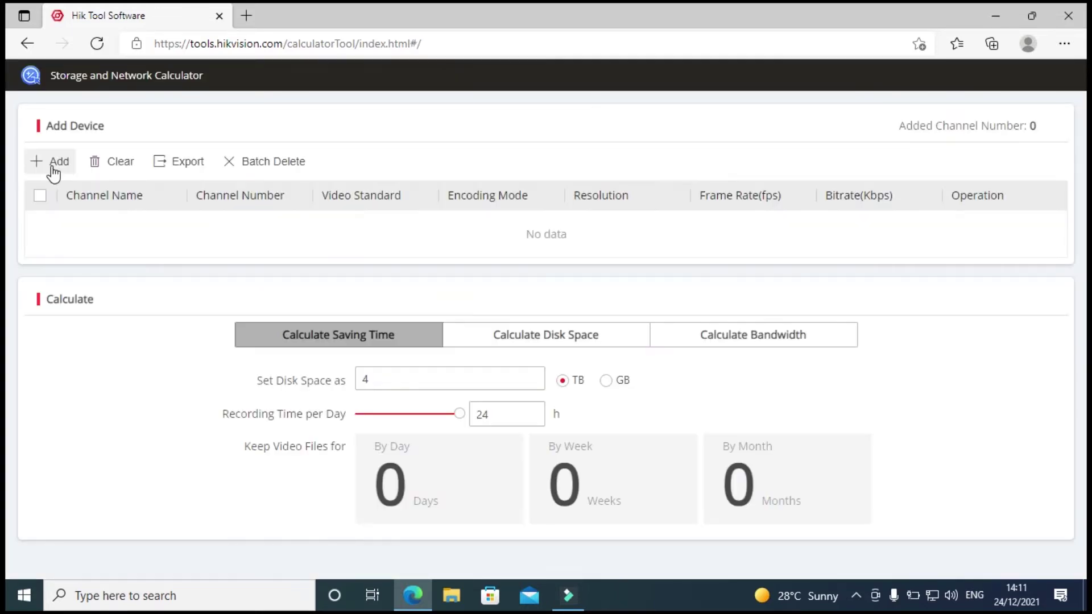
Add four channel rows to the device list
{"action": "left_click", "coordinate": [54, 164]}
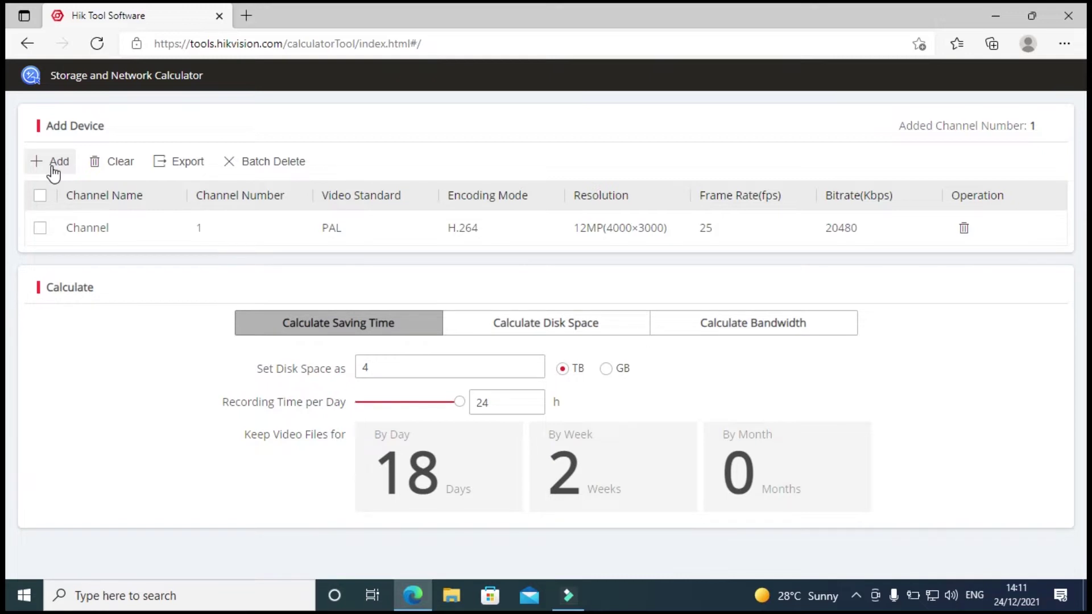
{"action": "left_click", "coordinate": [54, 165]}
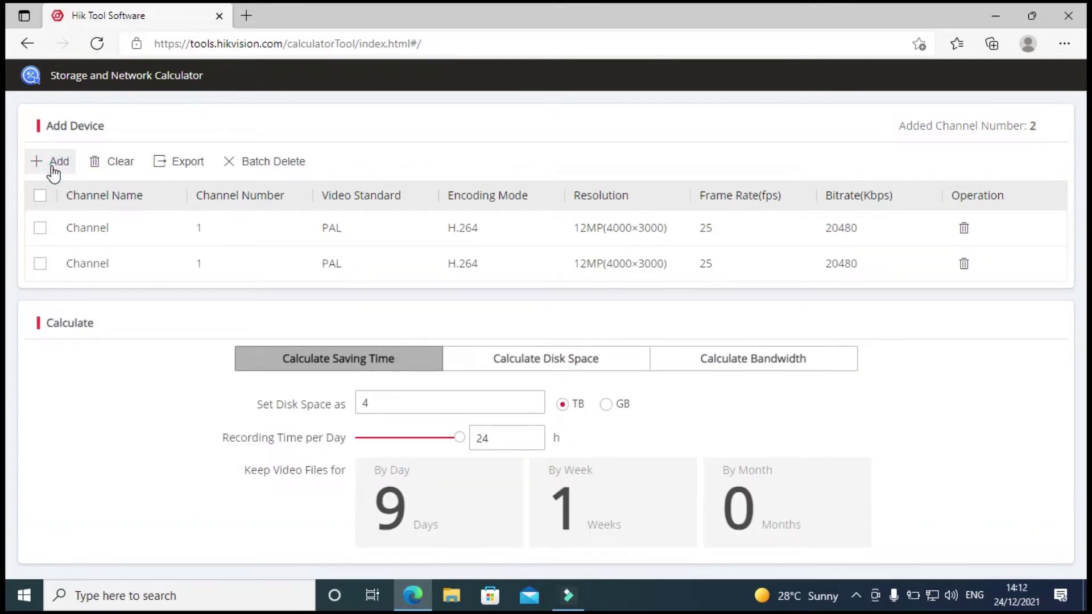
{"action": "left_click", "coordinate": [54, 165]}
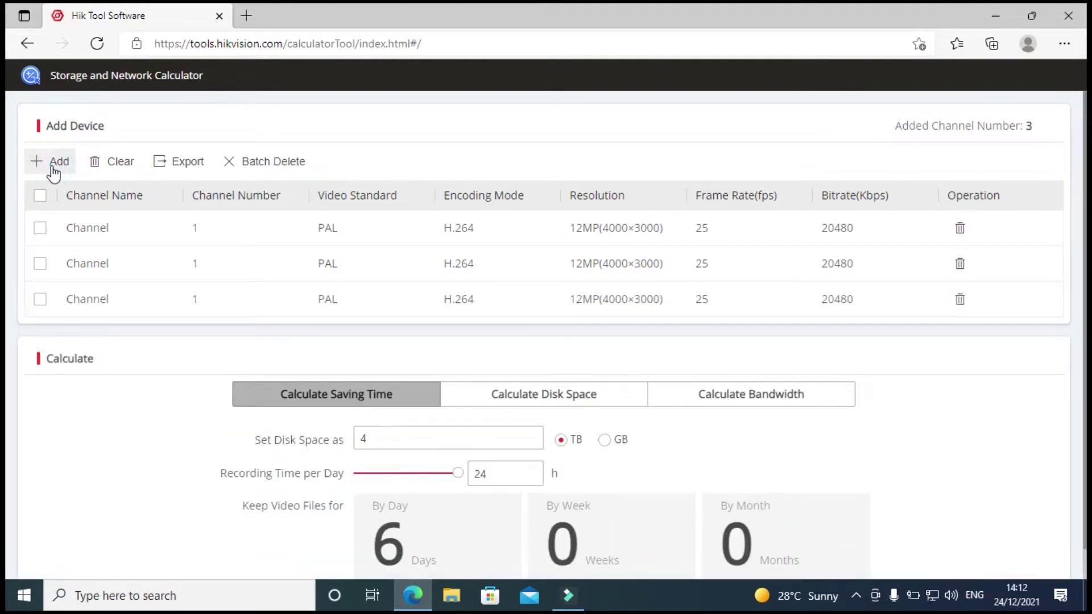
{"action": "left_click", "coordinate": [54, 164]}
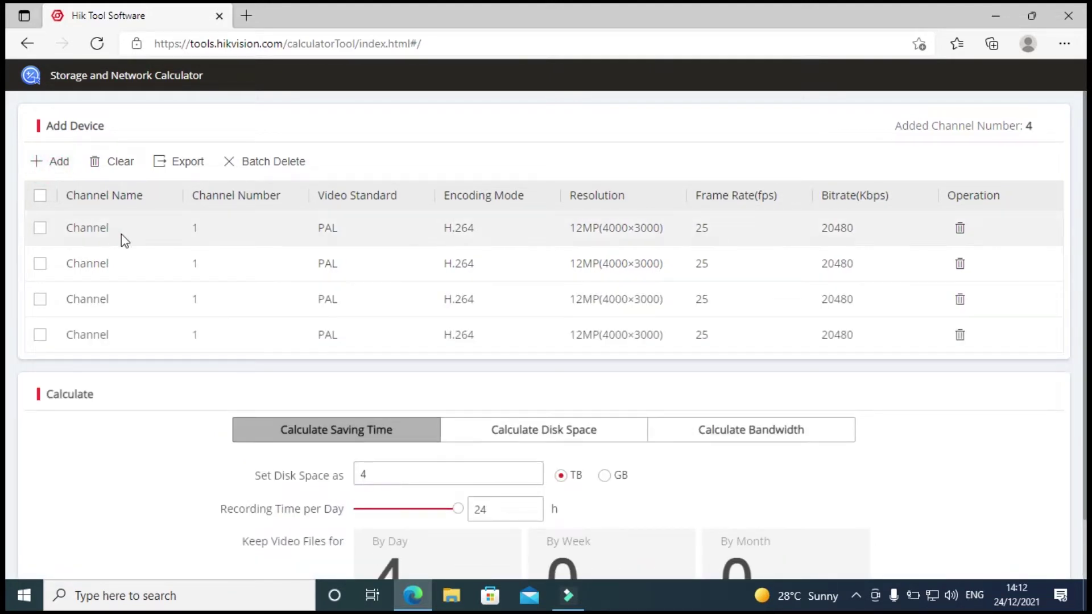
Set the channel number of the third row in the device list to 2
{"action": "double_click", "coordinate": [199, 340]}
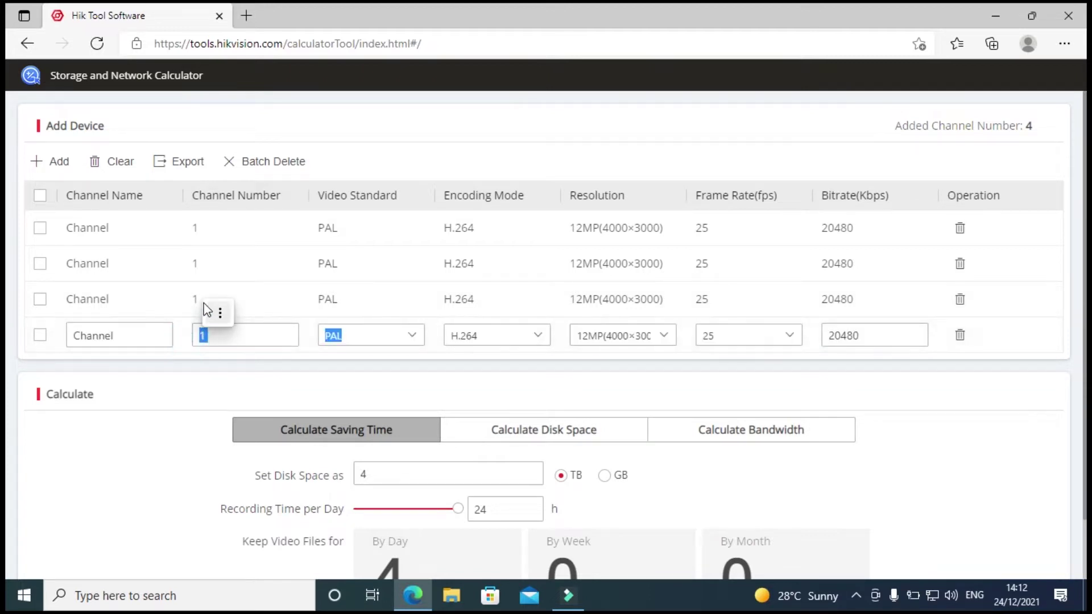
{"action": "left_click", "coordinate": [206, 308]}
{"action": "double_click", "coordinate": [193, 300]}
{"action": "double_click", "coordinate": [226, 299]}
{"action": "left_click", "coordinate": [172, 294]}
{"action": "type", "text": "2"}
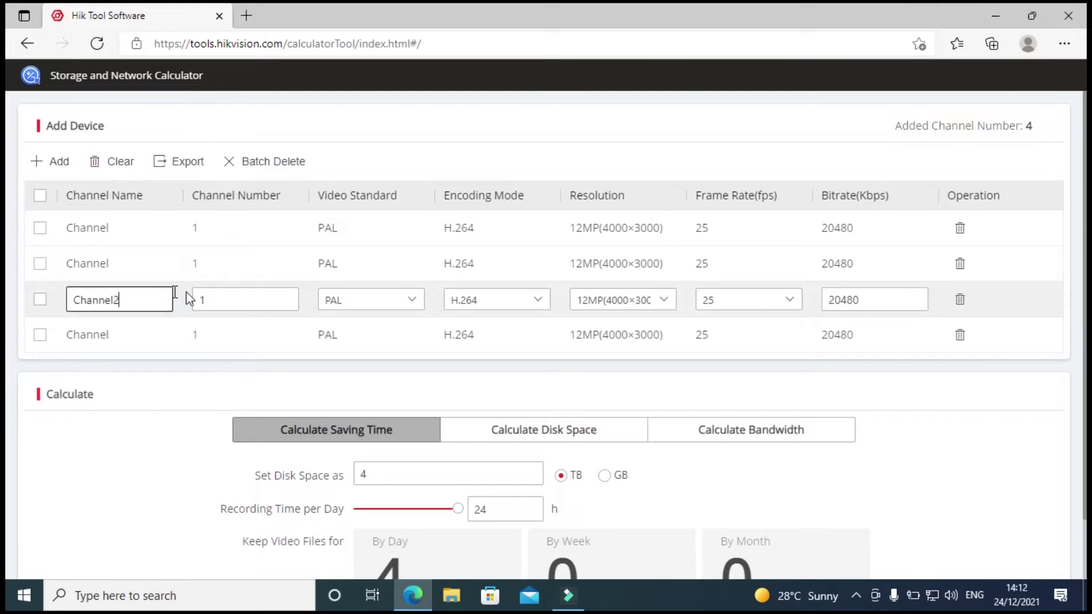
{"action": "left_click", "coordinate": [212, 295]}
{"action": "left_click", "coordinate": [212, 296]}
{"action": "type", "text": "2"}
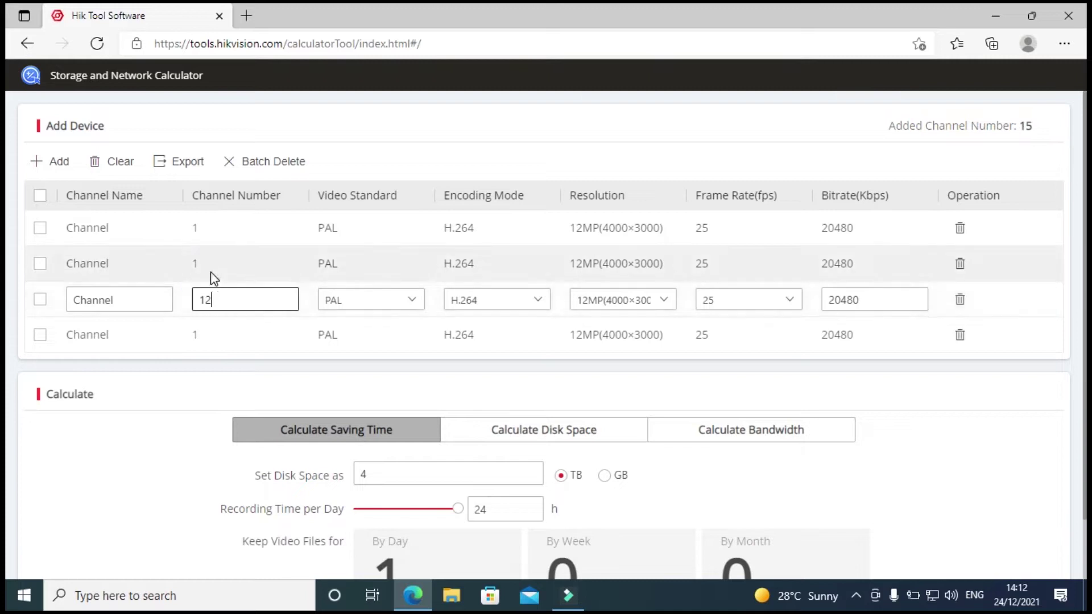
{"action": "key", "text": "BackSpace"}
{"action": "key", "text": "BackSpace"}
{"action": "type", "text": "0"}
{"action": "type", "text": "2"}
Set the channel number to 3 in the second row and to 4 in the first row
{"action": "left_click", "coordinate": [210, 265]}
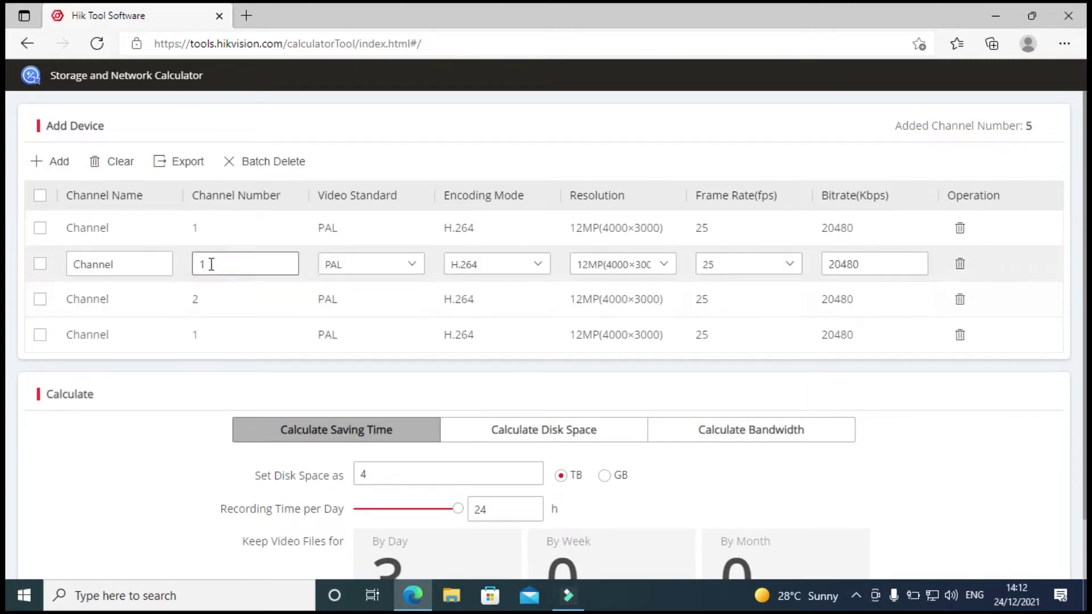
{"action": "double_click", "coordinate": [198, 265]}
{"action": "type", "text": "3"}
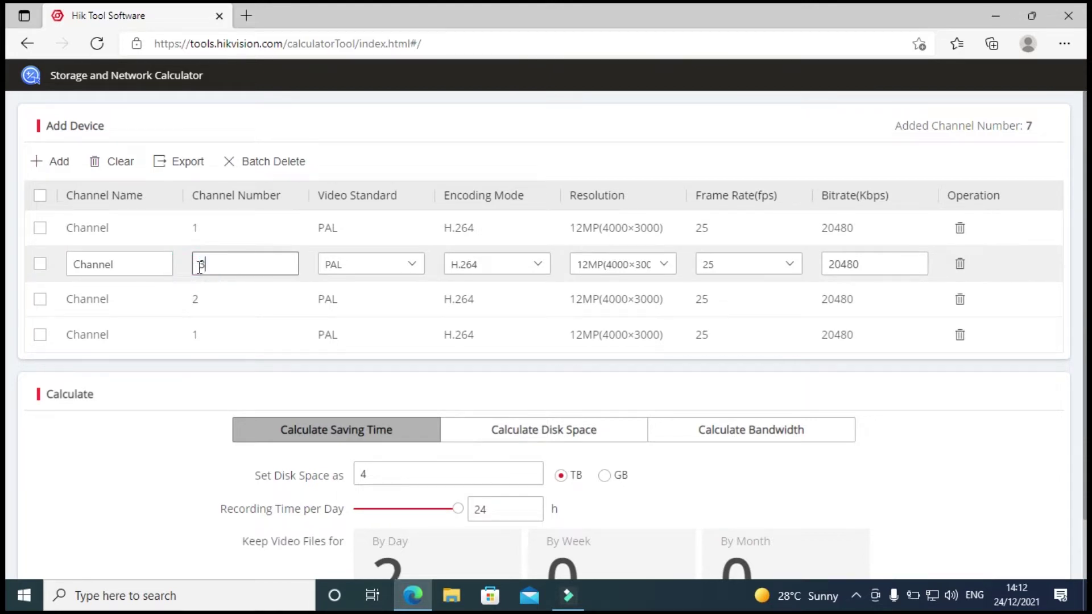
{"action": "left_click", "coordinate": [219, 230]}
{"action": "double_click", "coordinate": [219, 230]}
{"action": "type", "text": "0"}
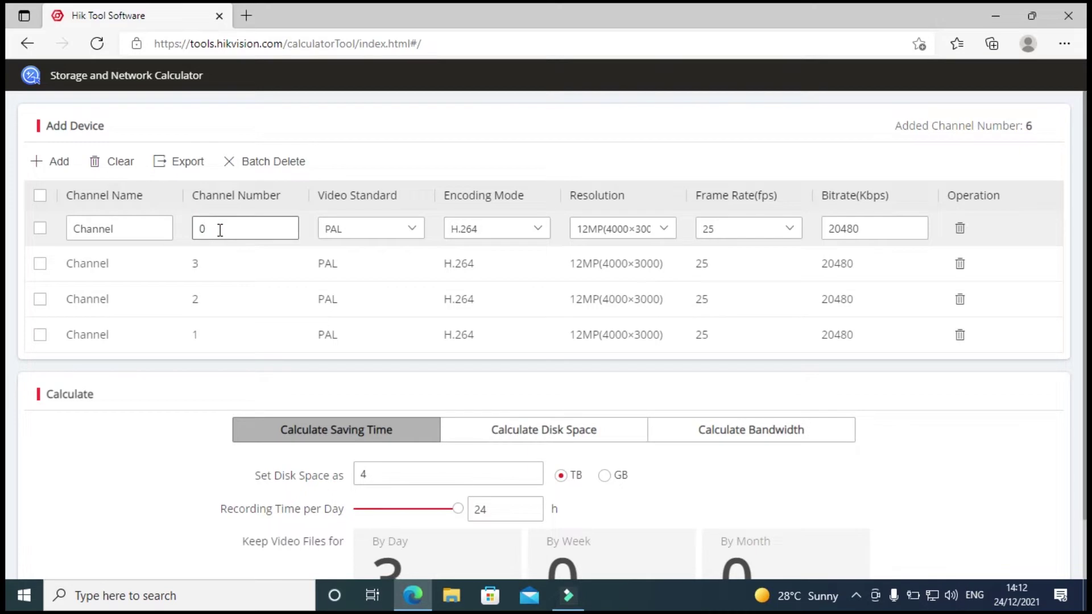
{"action": "key", "text": "BackSpace"}
{"action": "type", "text": "4"}
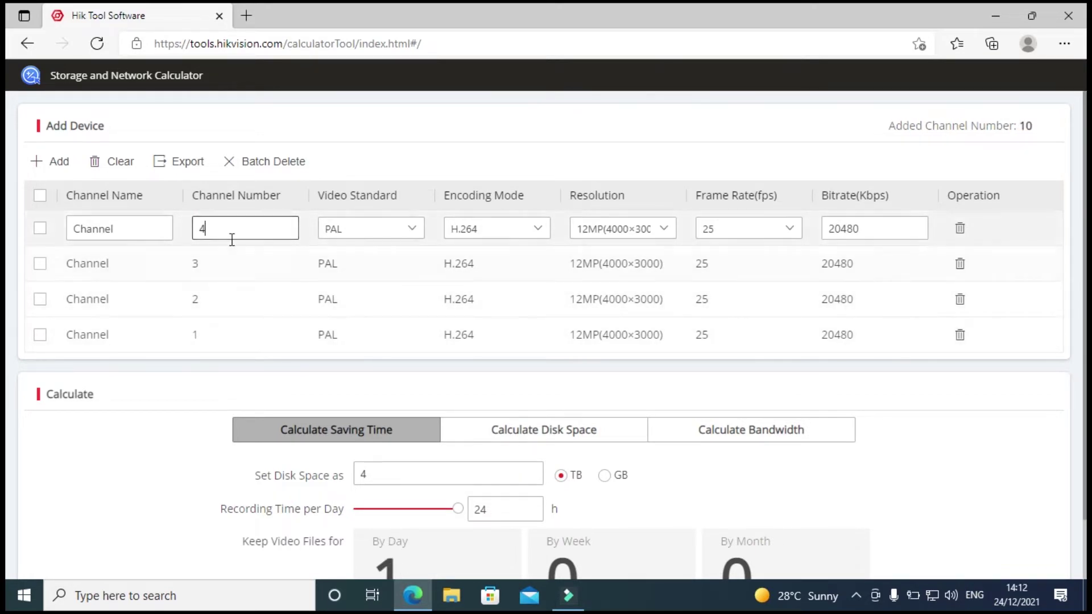
{"action": "left_click", "coordinate": [232, 238]}
Check the first row's video standard options and set its encoding mode to H.265
{"action": "left_click", "coordinate": [377, 227]}
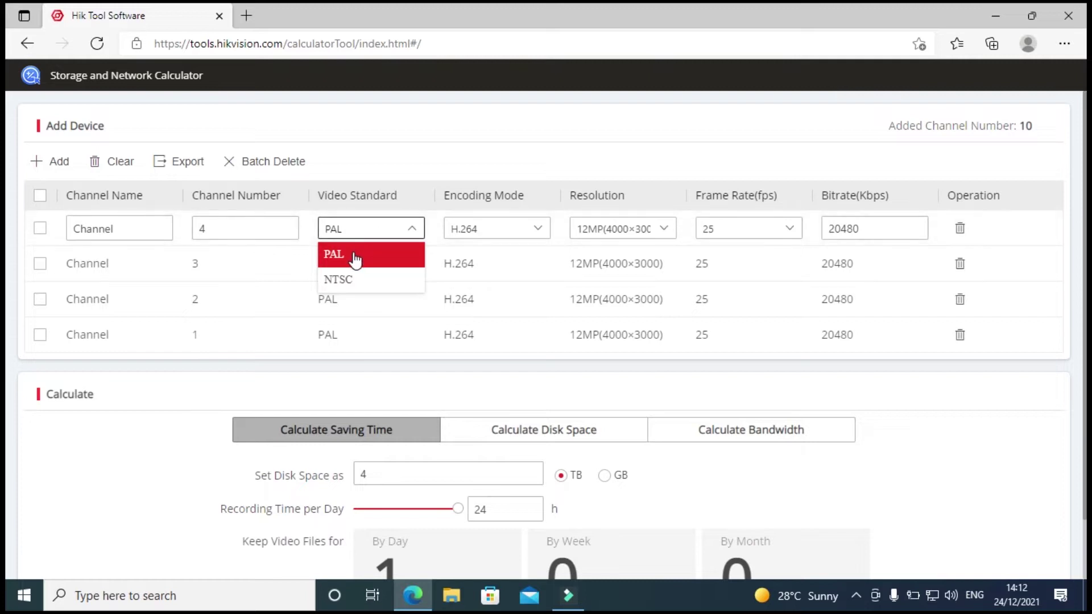
{"action": "left_click", "coordinate": [451, 149]}
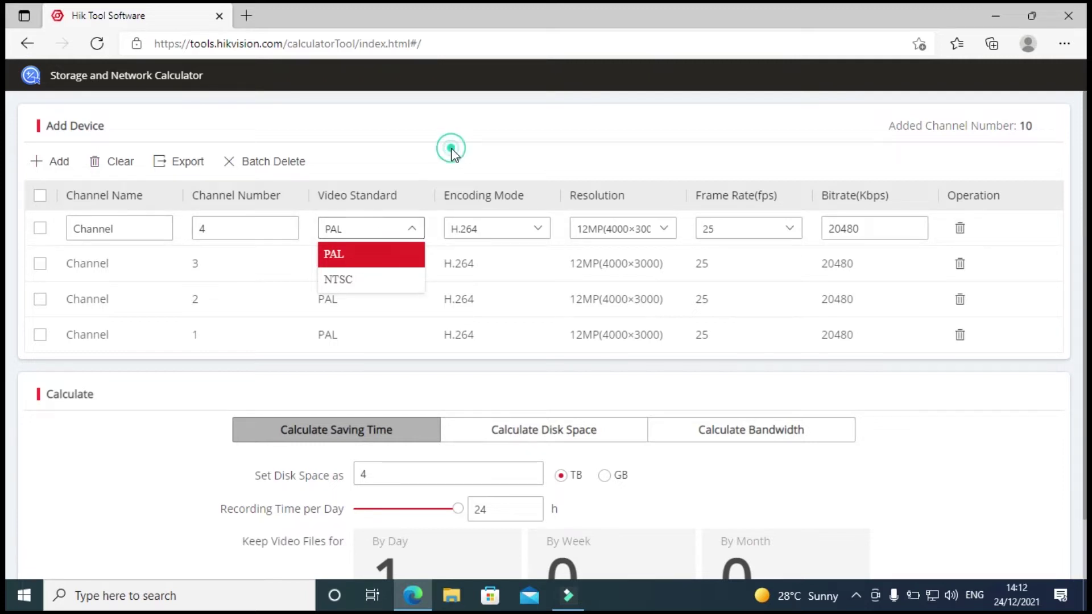
{"action": "double_click", "coordinate": [502, 232]}
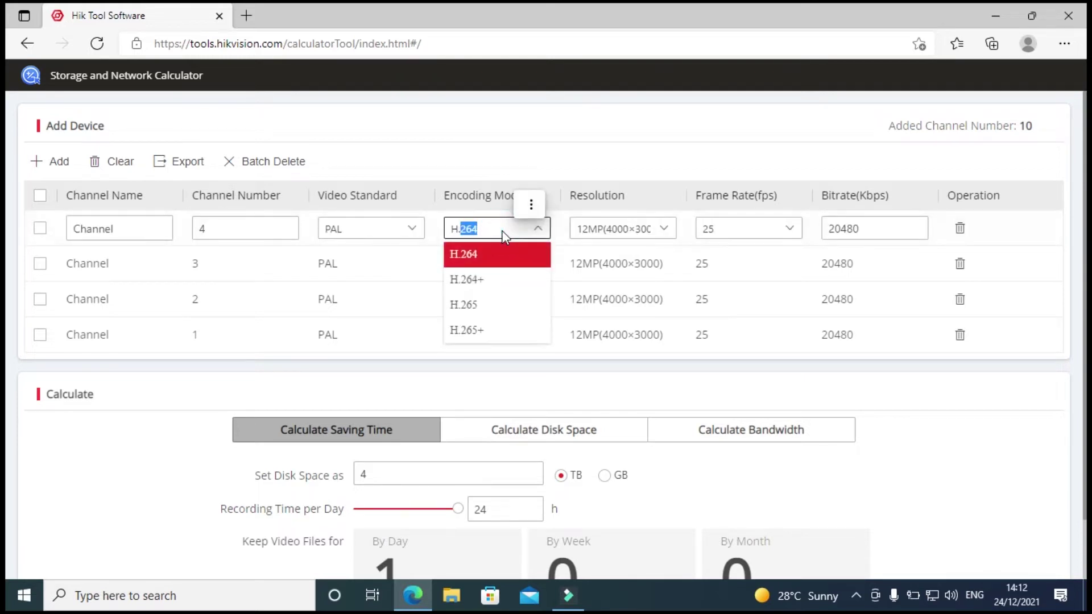
{"action": "left_click", "coordinate": [469, 307]}
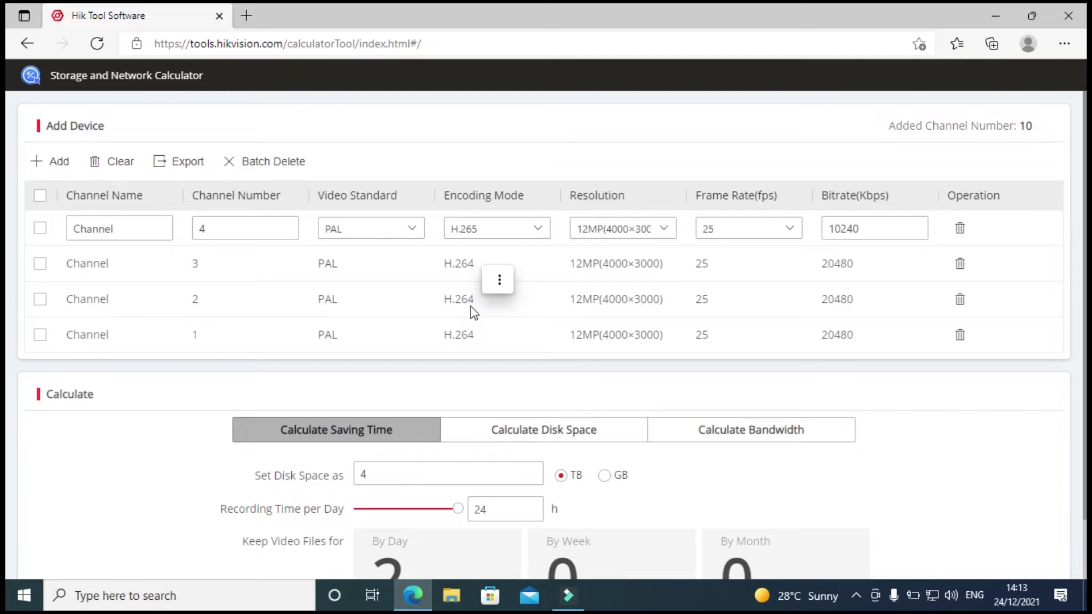
Set the encoding mode to H.265 for the second, third and fourth channel rows
{"action": "left_click", "coordinate": [466, 266]}
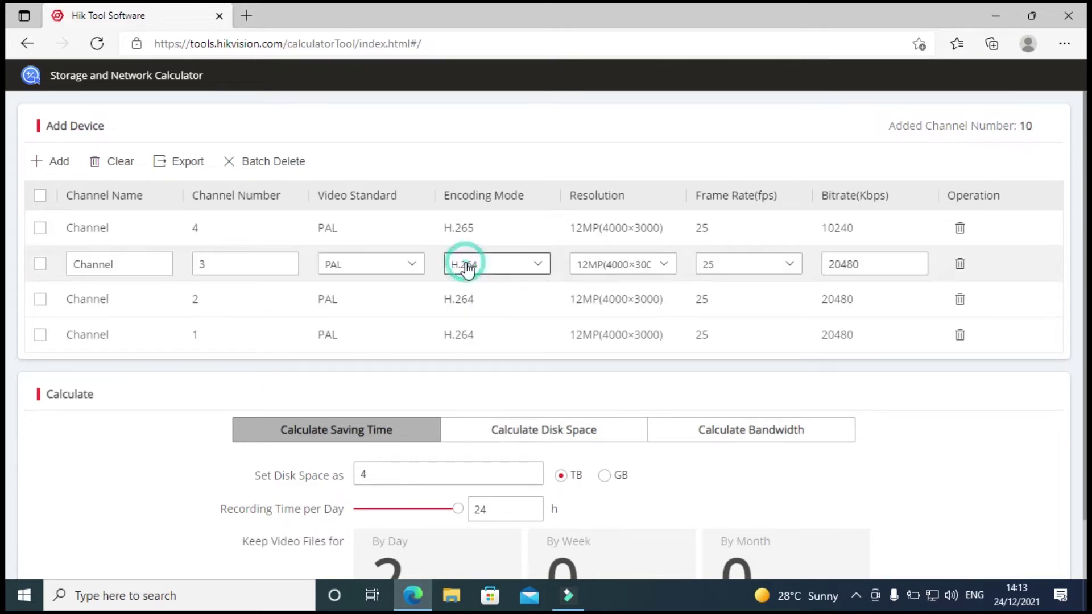
{"action": "left_click", "coordinate": [502, 265]}
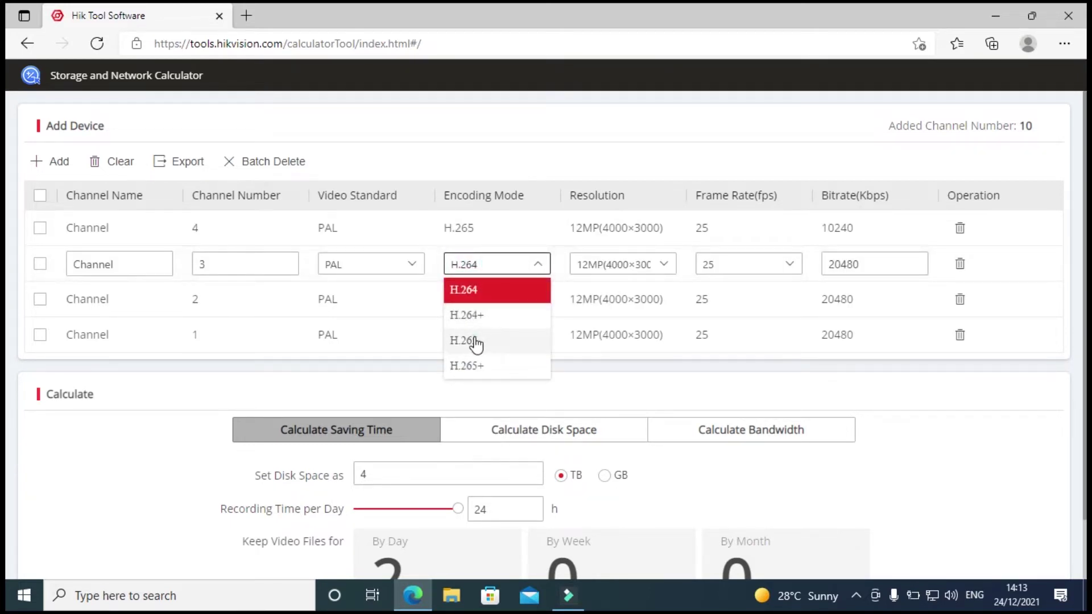
{"action": "left_click", "coordinate": [481, 340]}
{"action": "left_click", "coordinate": [493, 296]}
{"action": "left_click", "coordinate": [510, 299]}
{"action": "left_click", "coordinate": [471, 375]}
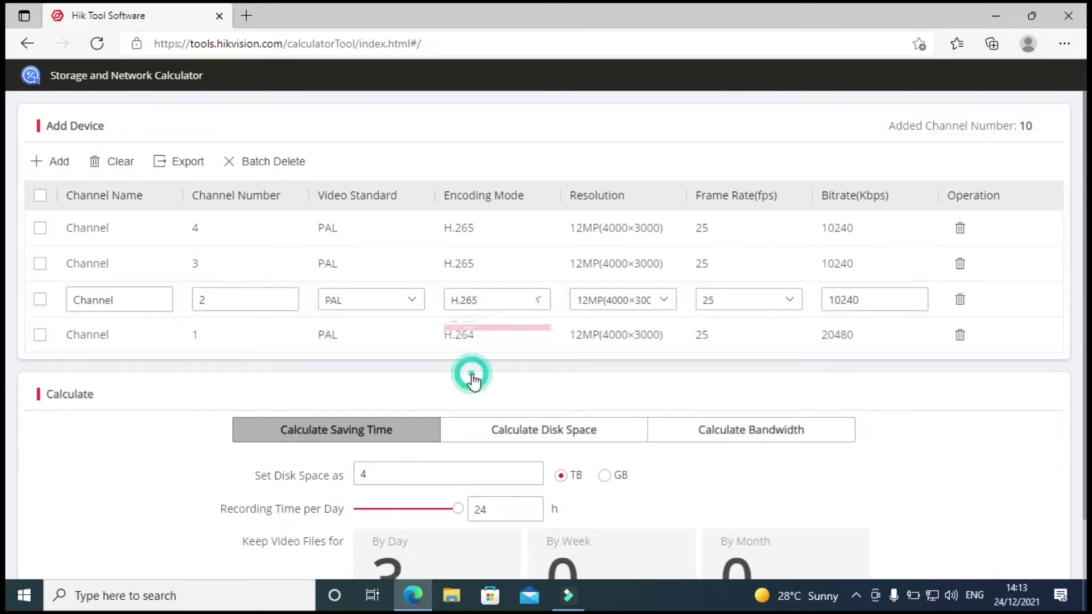
{"action": "left_click", "coordinate": [492, 336]}
{"action": "left_click", "coordinate": [493, 336]}
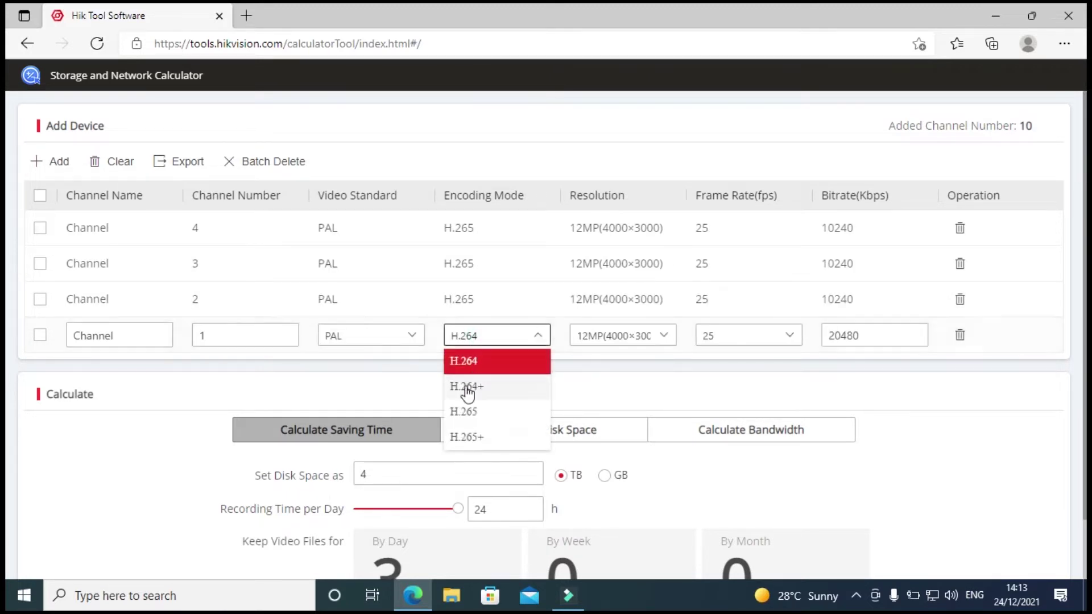
{"action": "left_click", "coordinate": [471, 410]}
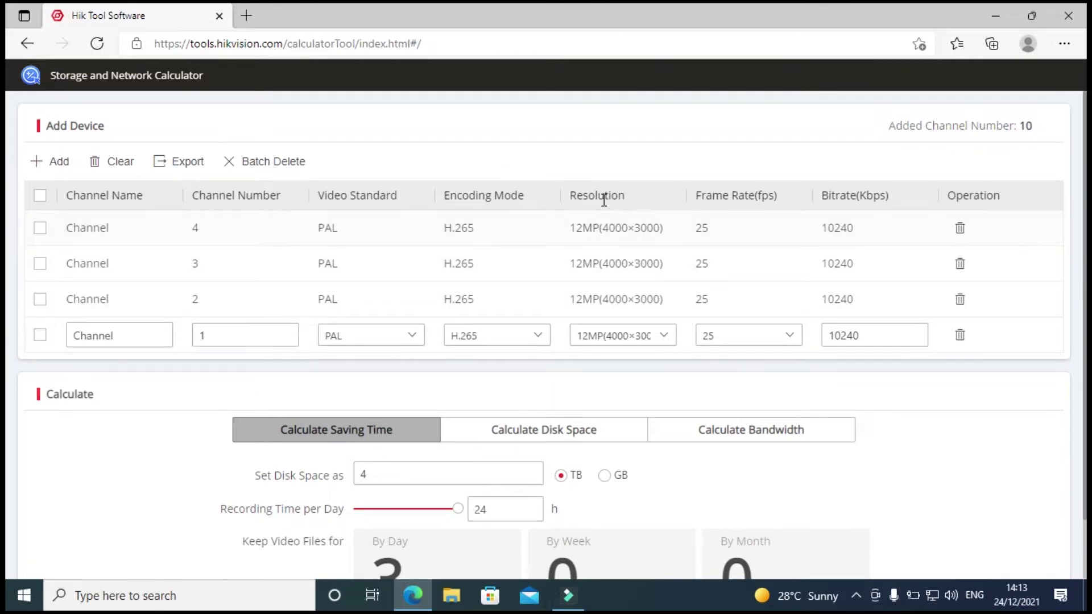
Set the resolution of the first channel row to 1080P(1920×1080)
{"action": "left_click_drag", "start_coordinate": [575, 197], "coordinate": [632, 195]}
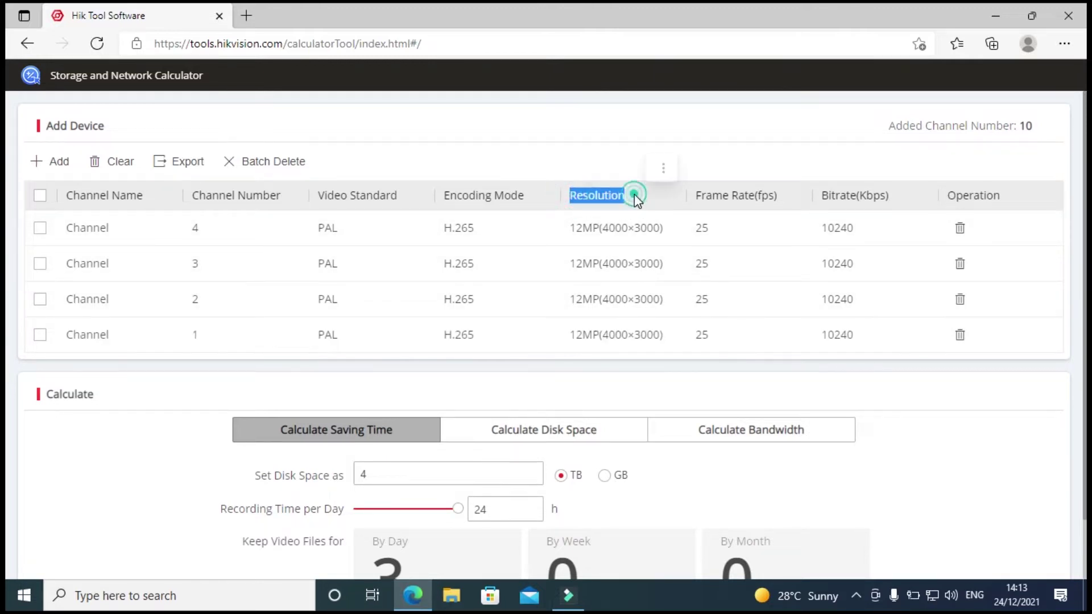
{"action": "left_click", "coordinate": [611, 238]}
{"action": "left_click", "coordinate": [612, 237]}
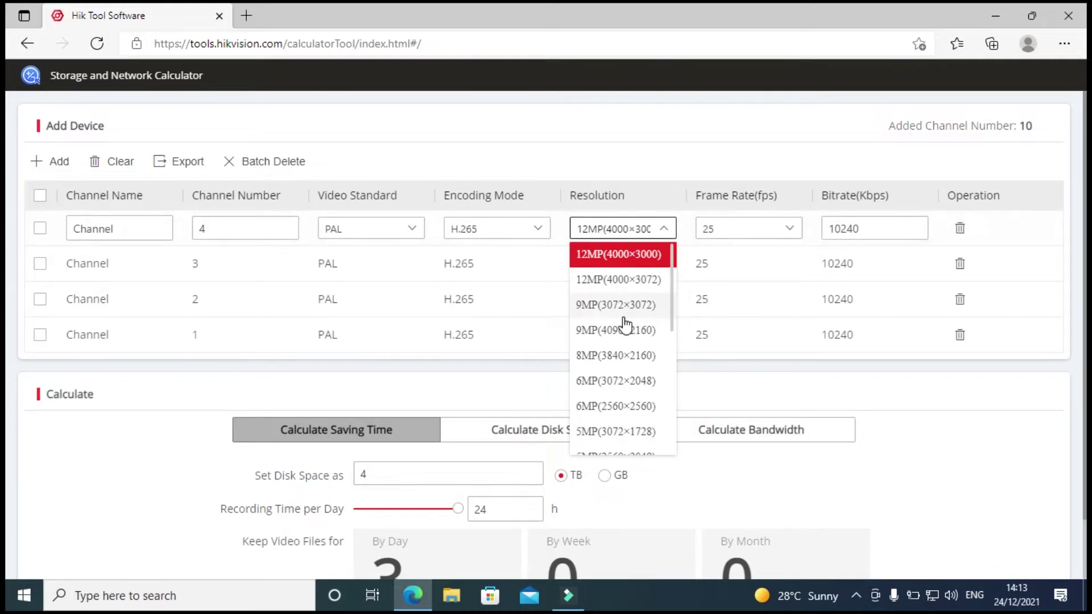
{"action": "scroll", "coordinate": [624, 316], "scroll_direction": "down", "scroll_amount": 2}
{"action": "scroll", "coordinate": [624, 322], "scroll_direction": "down", "scroll_amount": 3}
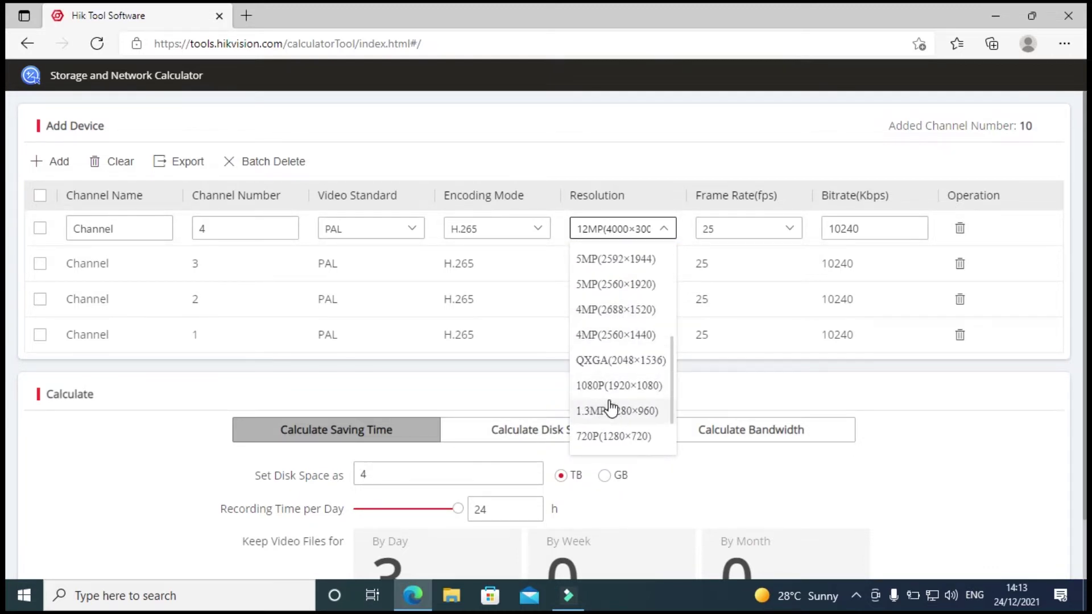
{"action": "left_click", "coordinate": [629, 388]}
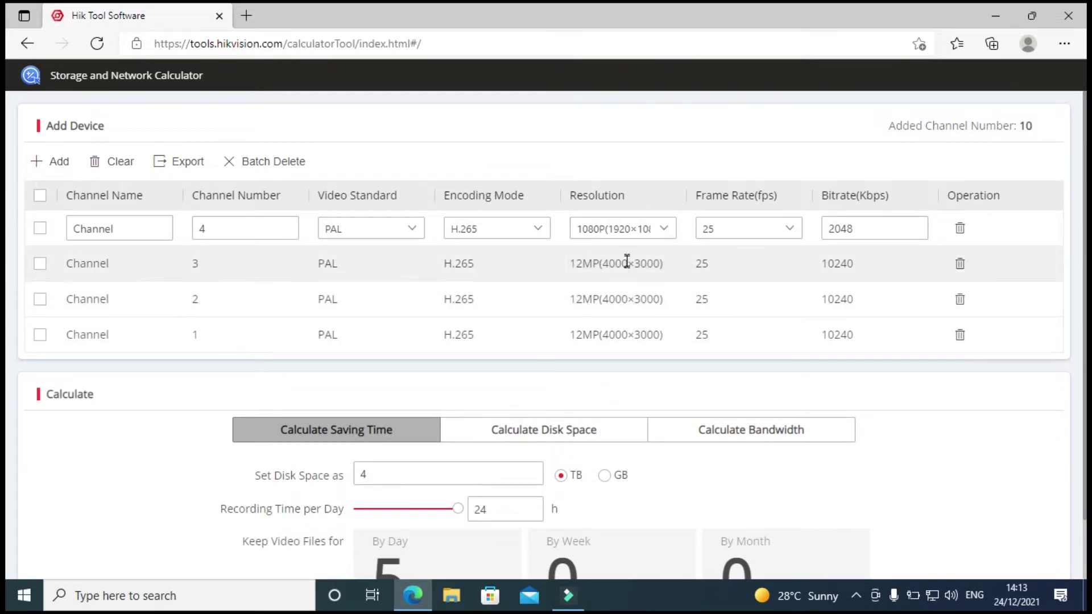
Set the resolution of the second and third channel rows to 1080P(1920×1080)
{"action": "left_click", "coordinate": [627, 264]}
{"action": "left_click", "coordinate": [622, 264]}
{"action": "scroll", "coordinate": [620, 409], "scroll_direction": "down", "scroll_amount": 4}
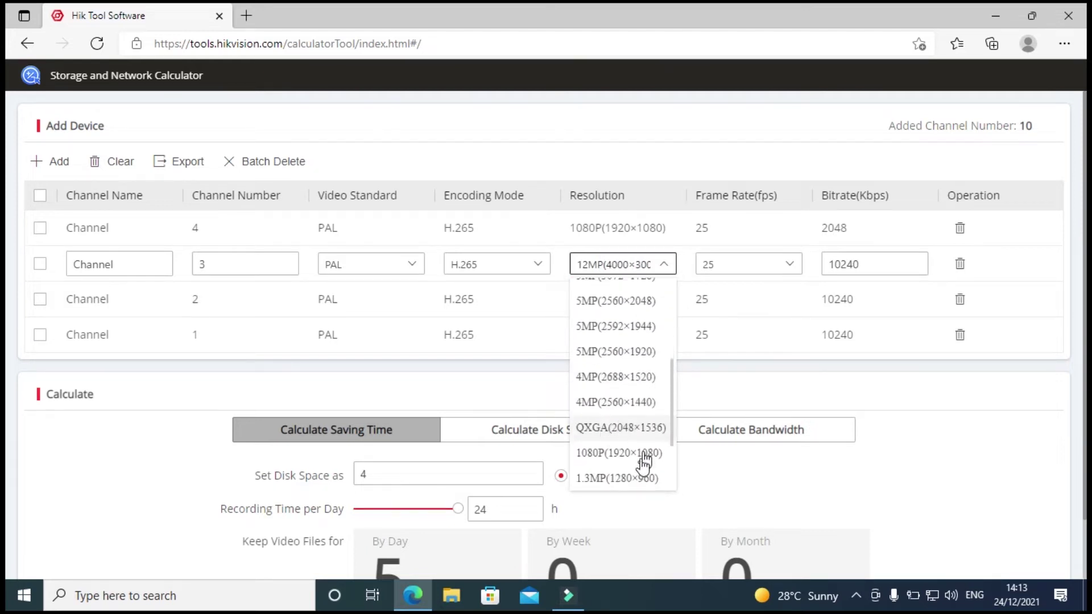
{"action": "left_click", "coordinate": [625, 454]}
{"action": "left_click", "coordinate": [619, 301]}
{"action": "left_click", "coordinate": [617, 299]}
{"action": "scroll", "coordinate": [636, 415], "scroll_direction": "down", "scroll_amount": 3}
{"action": "scroll", "coordinate": [635, 419], "scroll_direction": "down", "scroll_amount": 3}
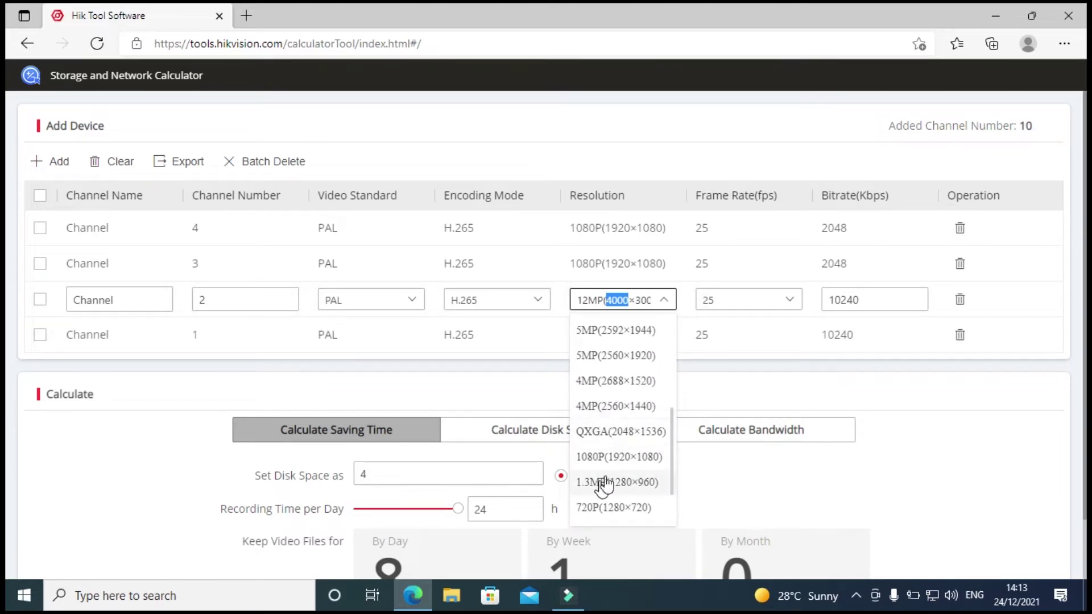
{"action": "left_click", "coordinate": [619, 456]}
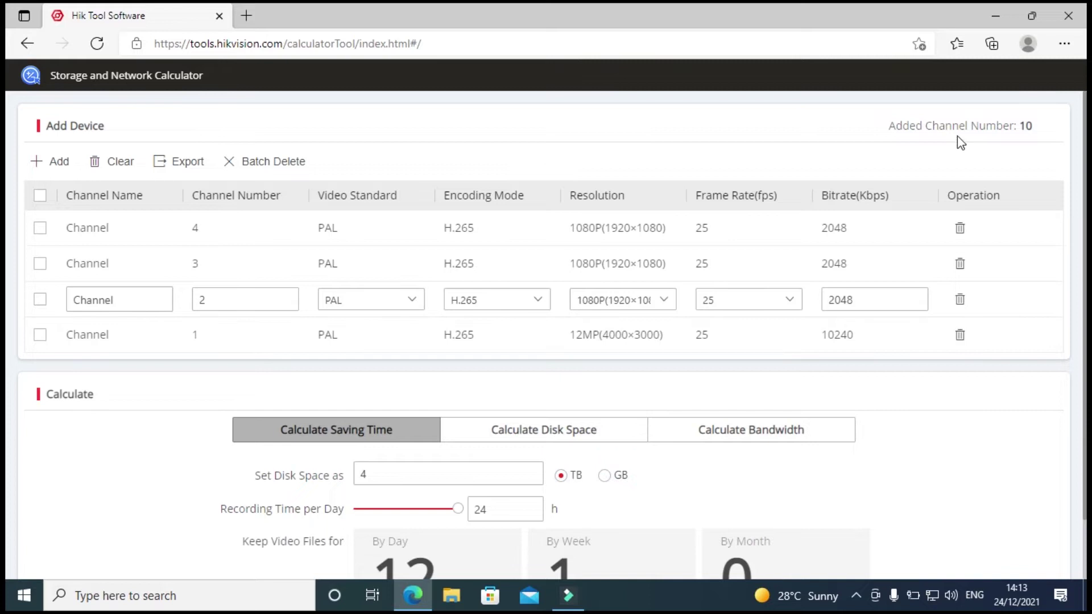
Set the resolution of the fourth channel row to 1080P(1920×1080)
{"action": "left_click_drag", "start_coordinate": [1032, 128], "coordinate": [890, 131]}
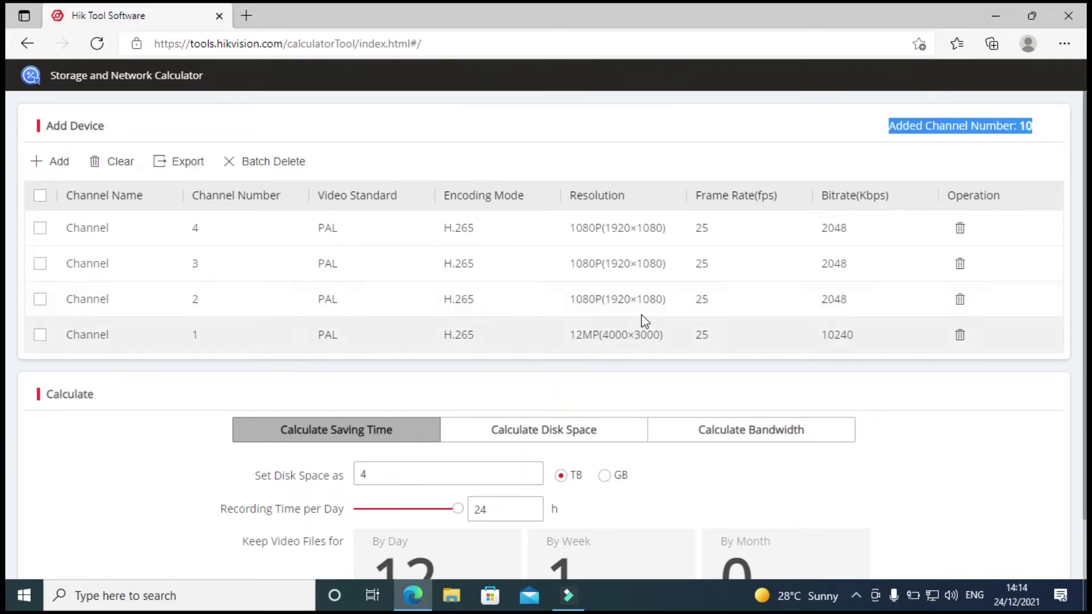
{"action": "left_click", "coordinate": [610, 335]}
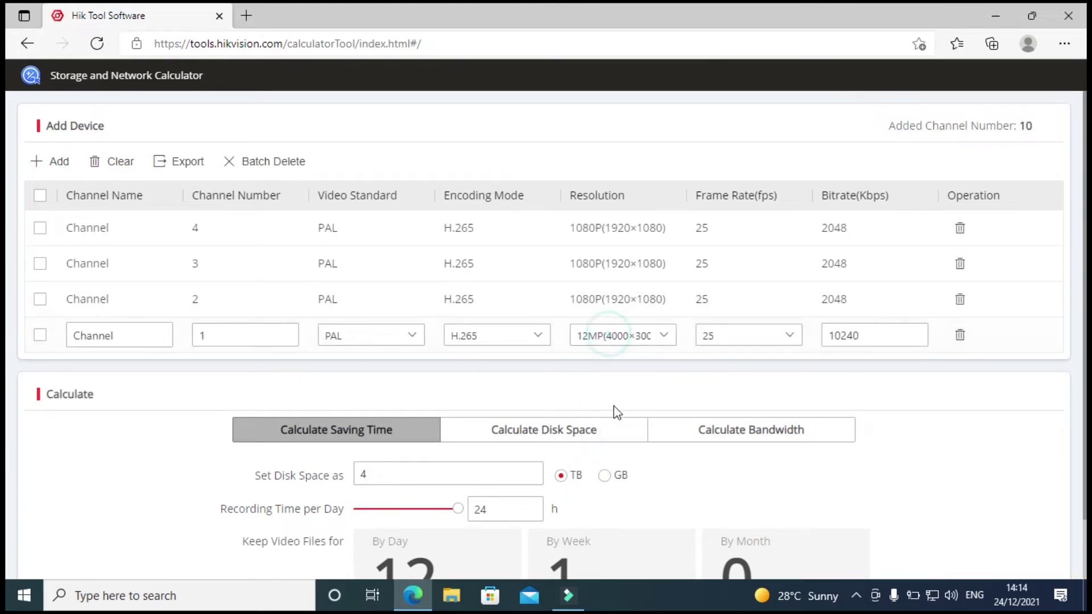
{"action": "left_click", "coordinate": [629, 336]}
{"action": "scroll", "coordinate": [628, 415], "scroll_direction": "down", "scroll_amount": 3}
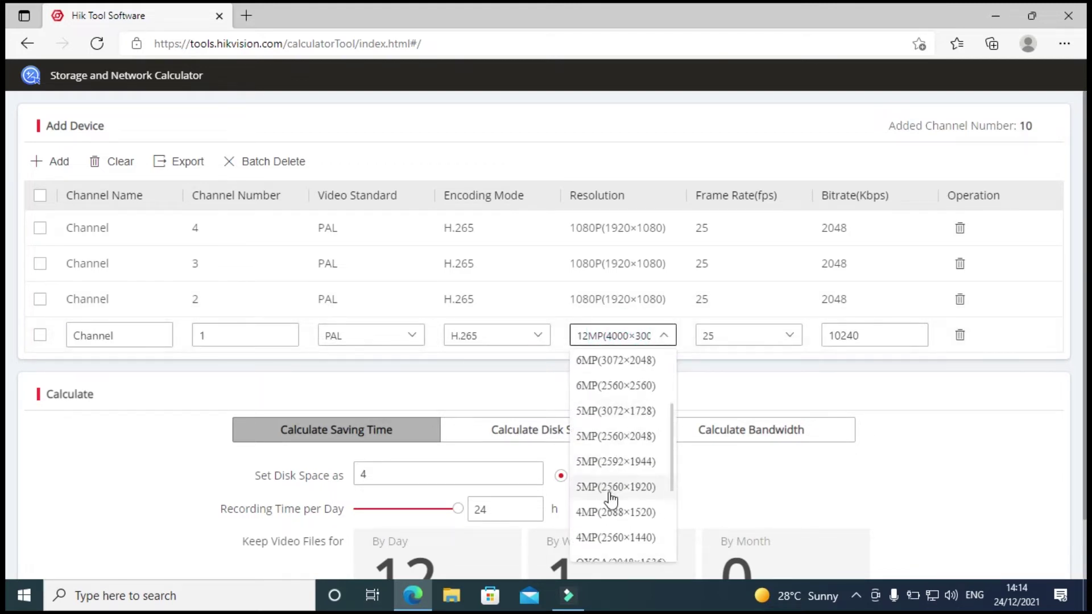
{"action": "left_click", "coordinate": [618, 523]}
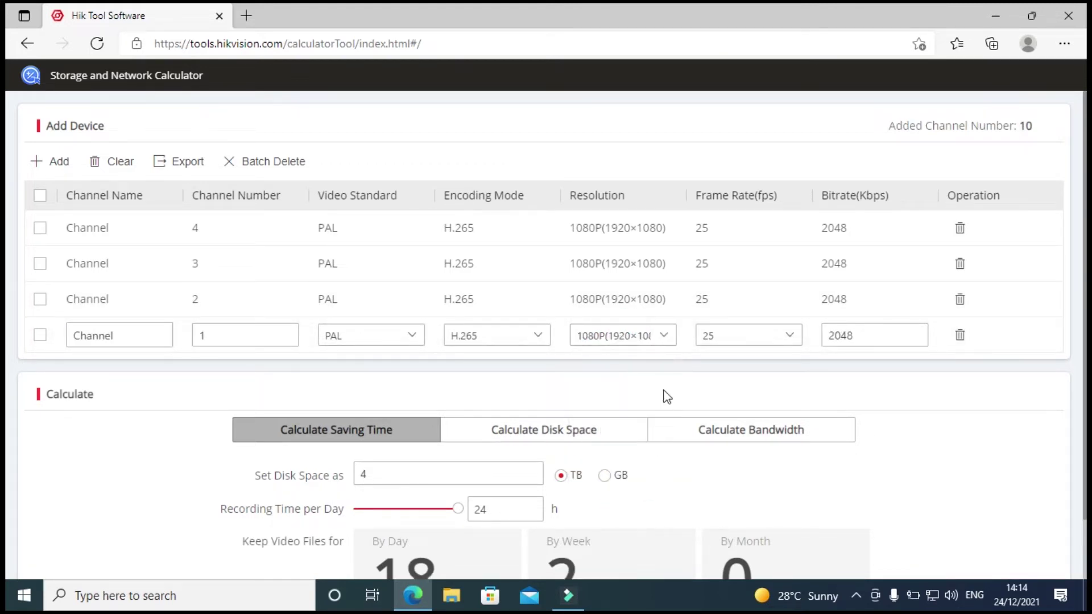
Review the available frame rate options for the first channel row
{"action": "left_click", "coordinate": [742, 233]}
{"action": "left_click", "coordinate": [742, 230]}
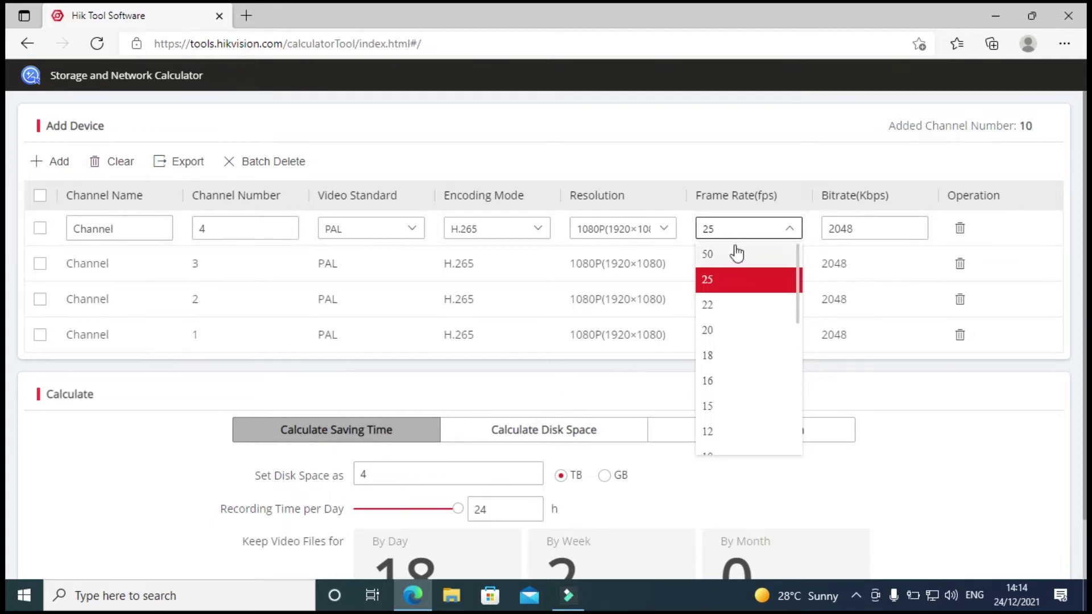
{"action": "left_click", "coordinate": [677, 143]}
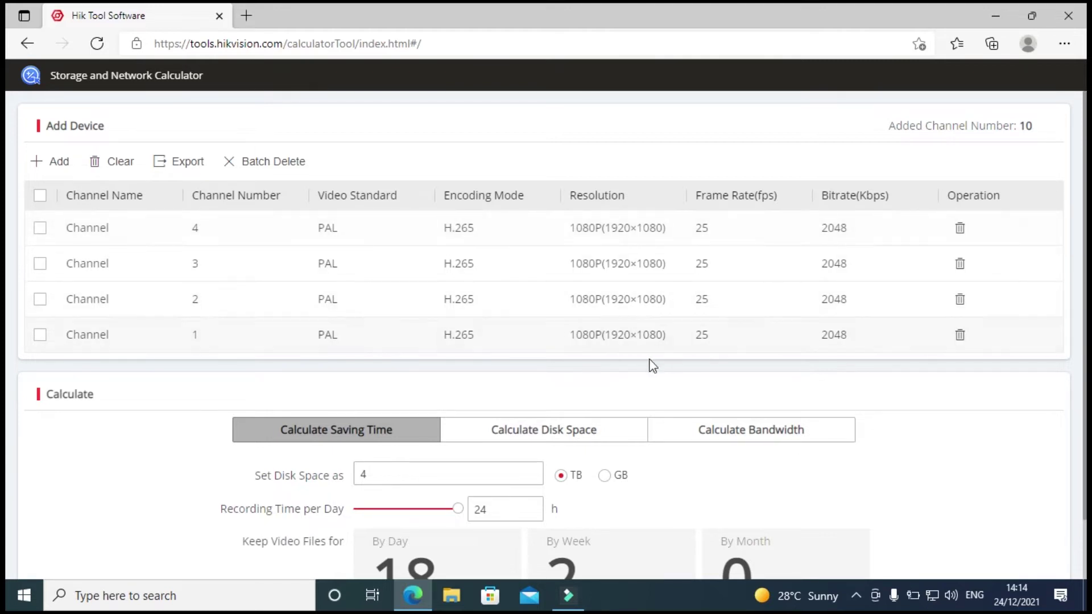
Calculate the recording saving time for a disk space of 1 TB and of 2 TB
{"action": "scroll", "coordinate": [686, 371], "scroll_direction": "down", "scroll_amount": 1}
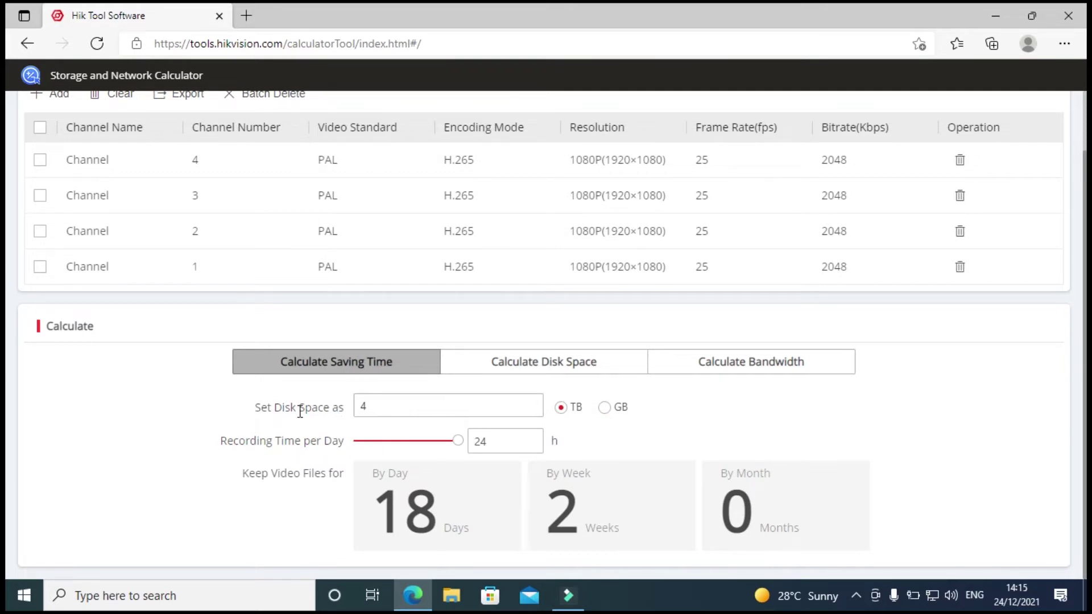
{"action": "left_click_drag", "start_coordinate": [378, 409], "coordinate": [357, 408]}
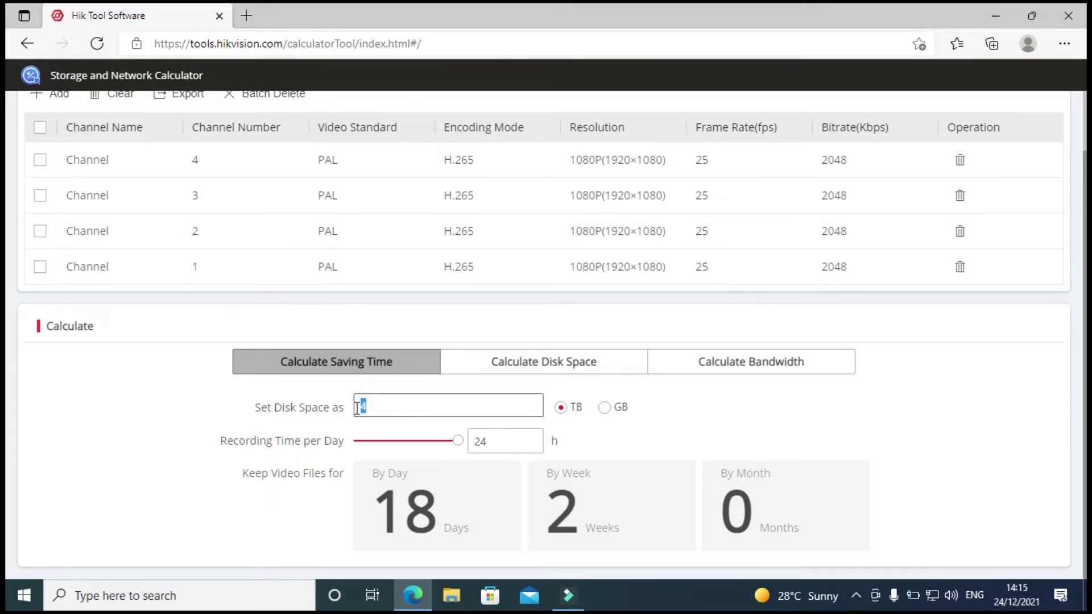
{"action": "type", "text": "1"}
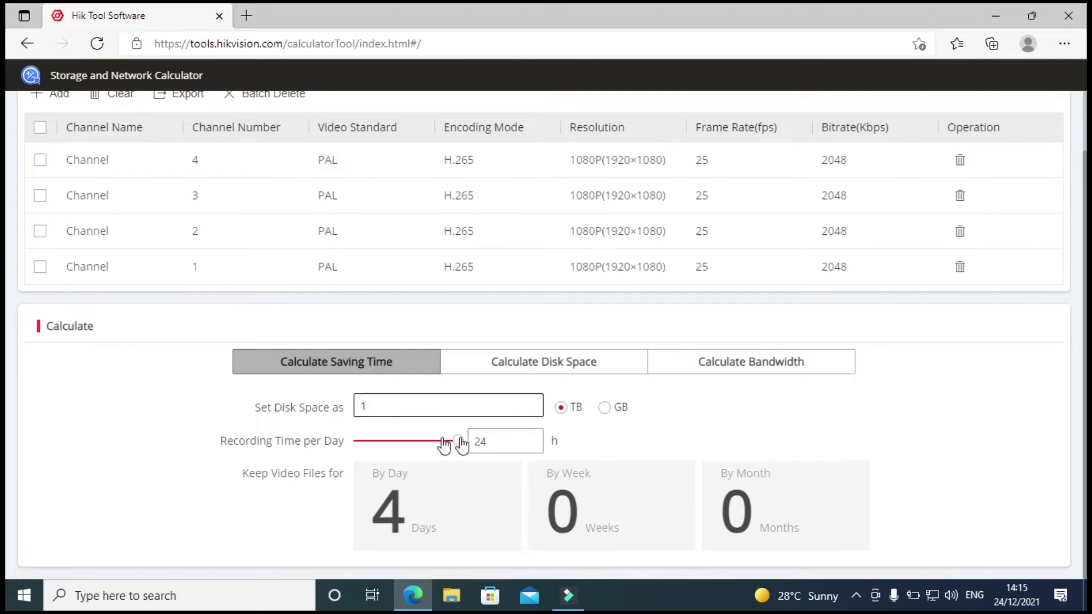
{"action": "key", "text": "BackSpace"}
{"action": "type", "text": "0"}
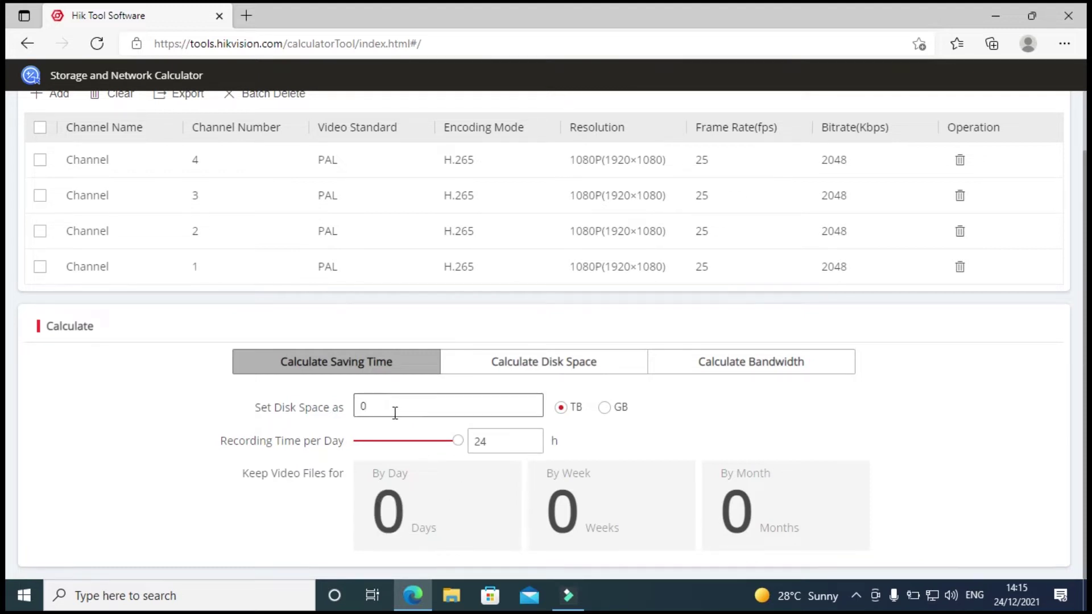
{"action": "type", "text": "2"}
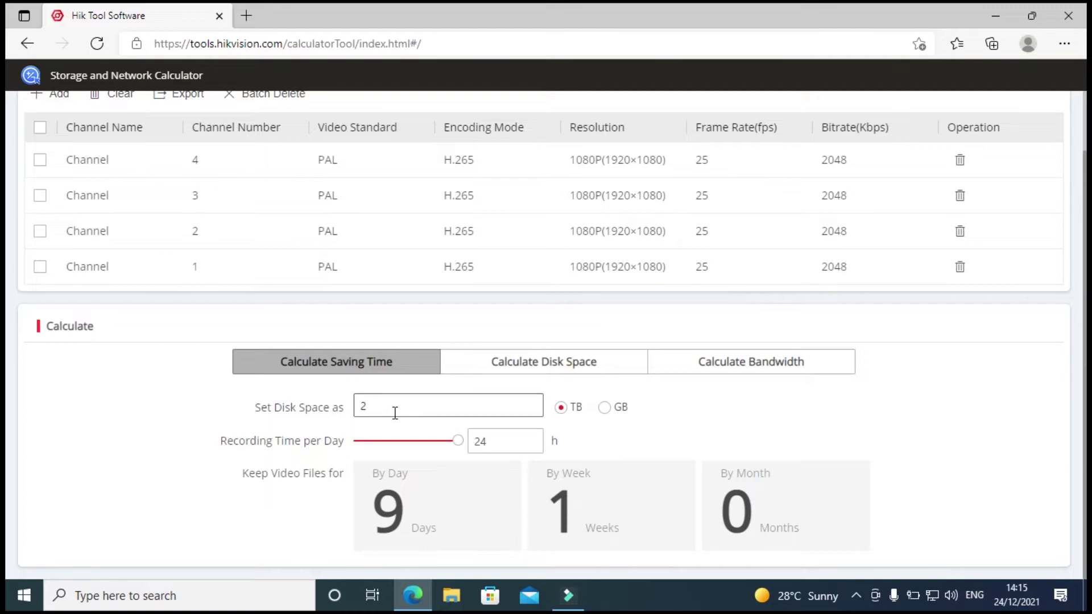
Calculate the required disk space for a saving time of 10 days
{"action": "double_click", "coordinate": [563, 372]}
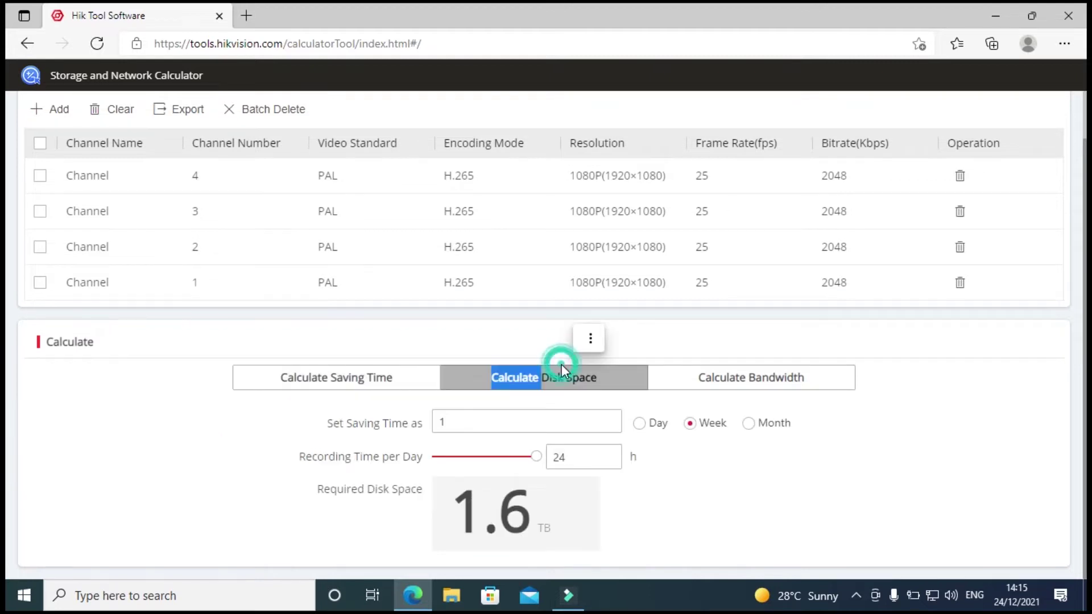
{"action": "left_click", "coordinate": [638, 423]}
{"action": "left_click", "coordinate": [454, 421]}
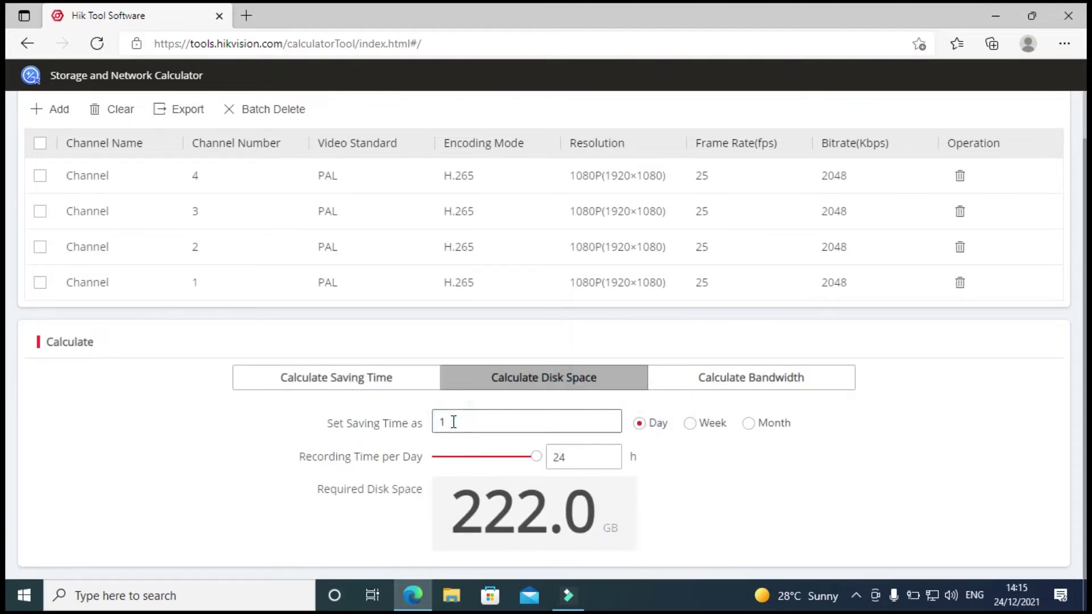
{"action": "type", "text": "0"}
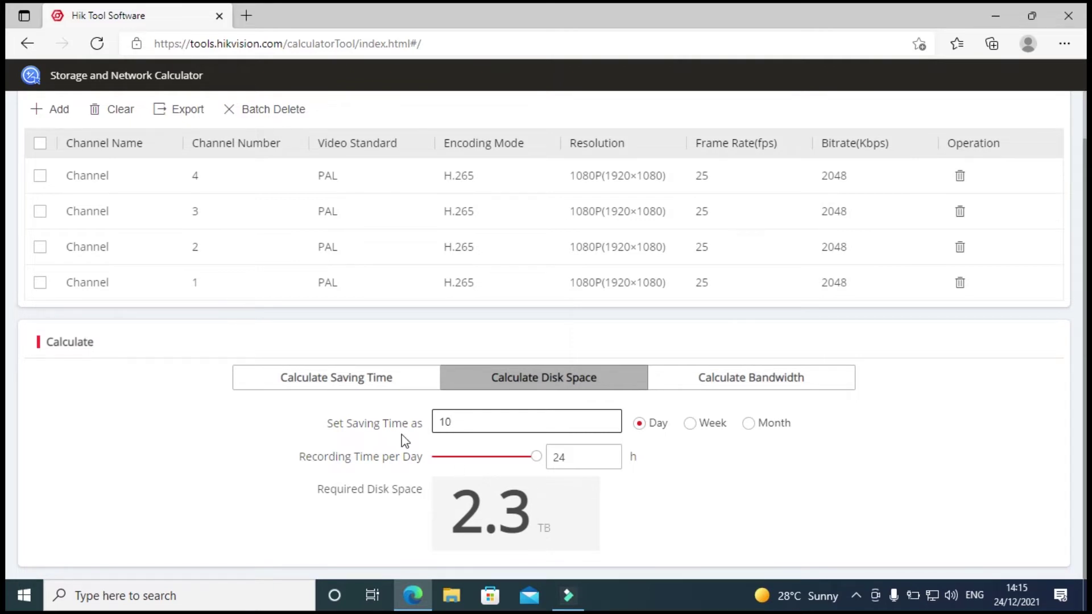
Recheck the saving time and disk space calculations, and view the bandwidth required by all channels
{"action": "double_click", "coordinate": [348, 379]}
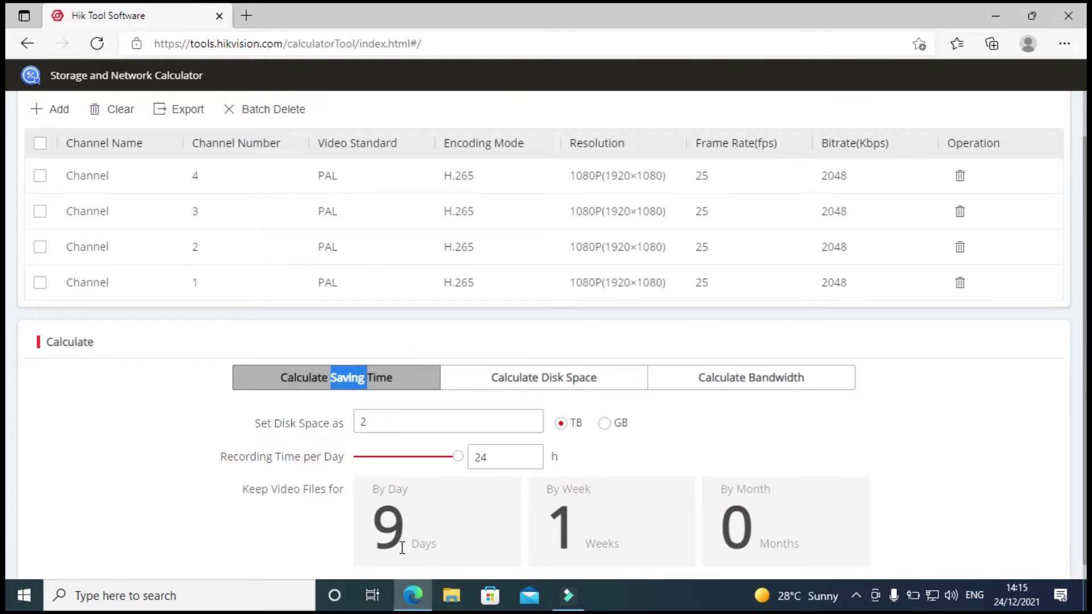
{"action": "double_click", "coordinate": [531, 381]}
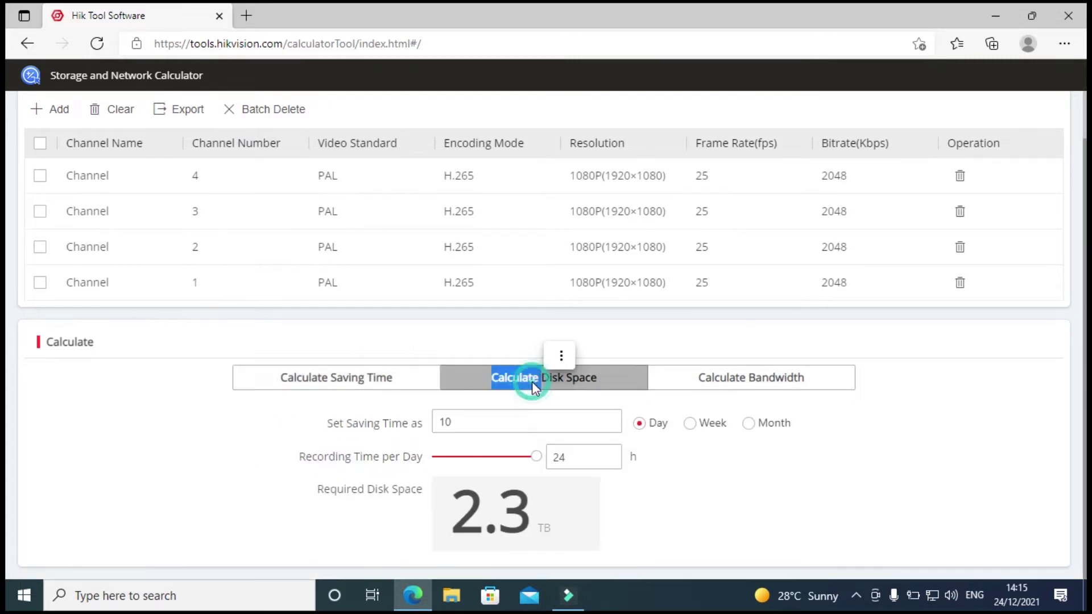
{"action": "left_click", "coordinate": [753, 387]}
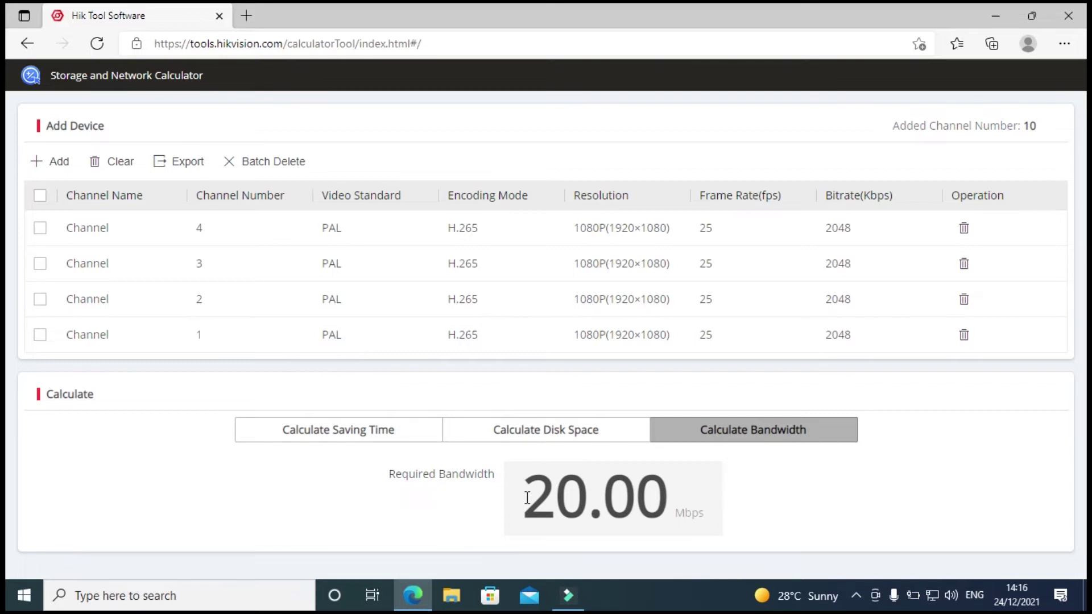
{"action": "left_click", "coordinate": [996, 17]}
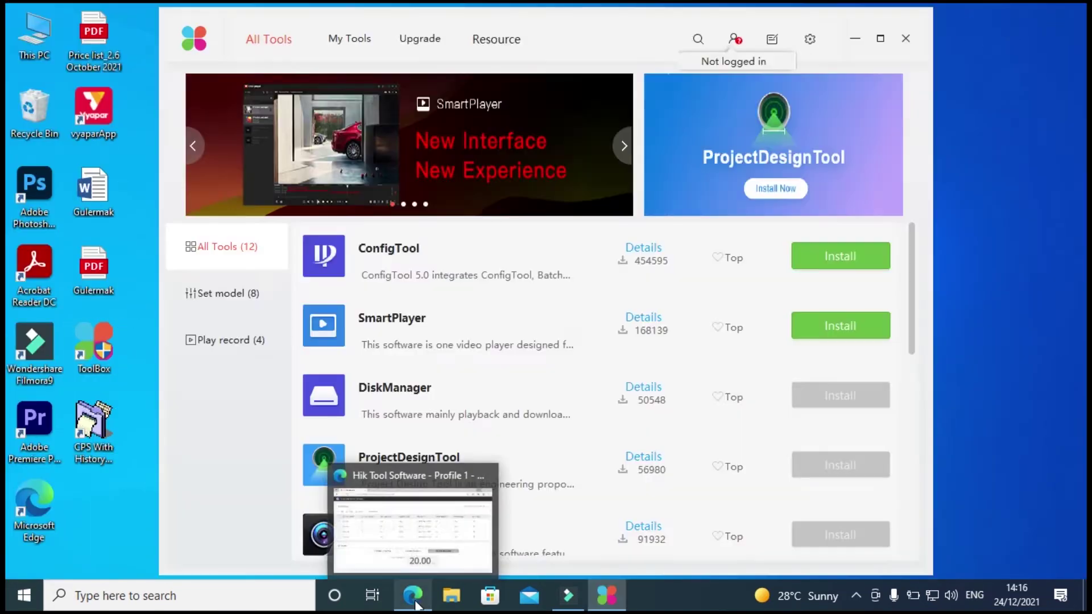
{"action": "left_click", "coordinate": [376, 527]}
{"action": "double_click", "coordinate": [261, 7]}
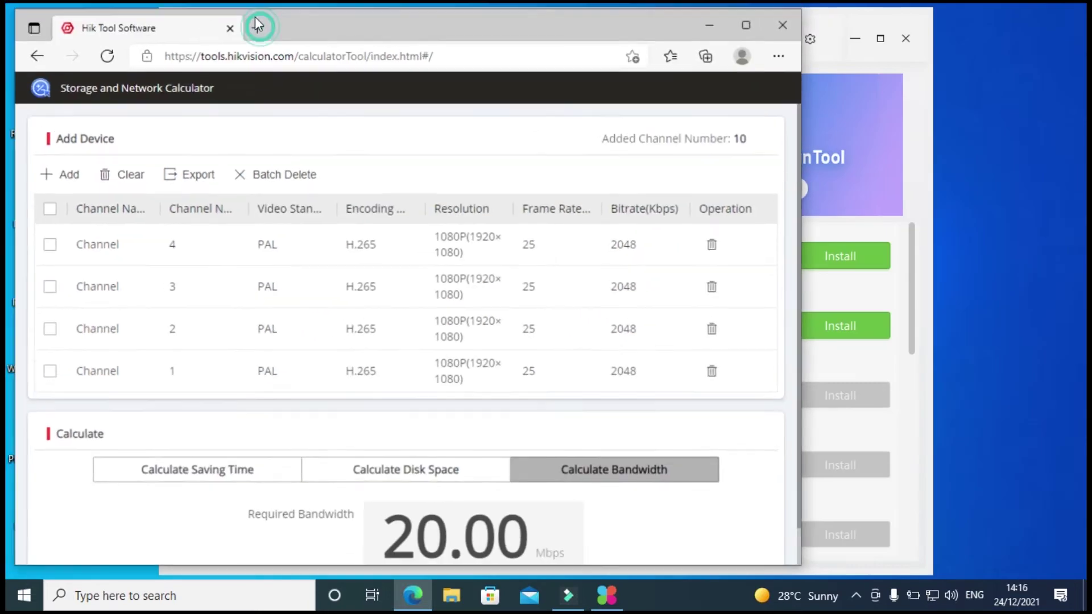
{"action": "left_click", "coordinate": [749, 28]}
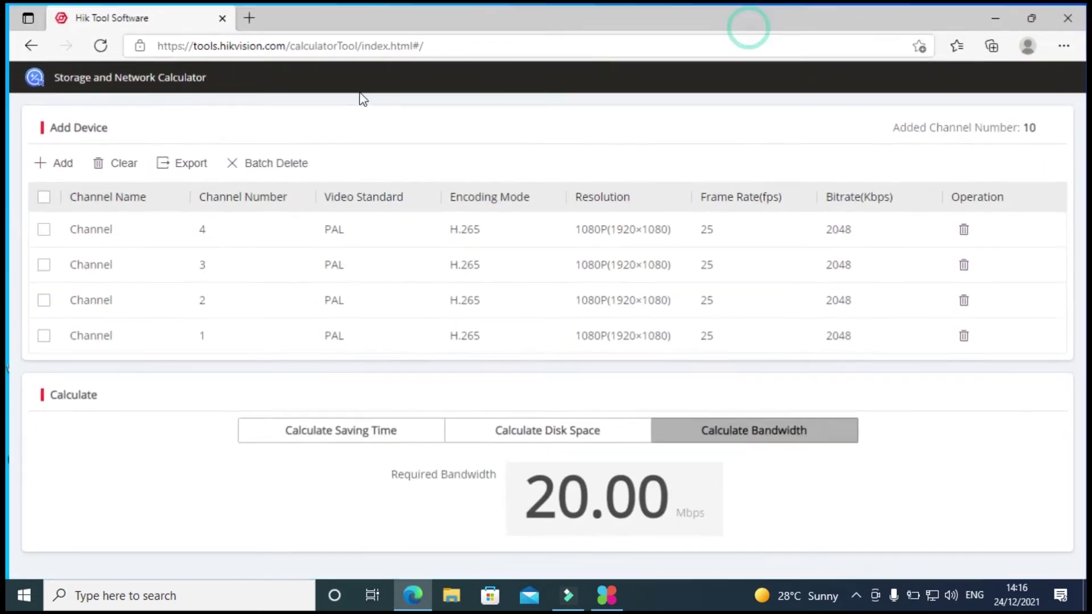
Search Google for "dahua storage calculator" in a new browser tab
{"action": "left_click", "coordinate": [248, 22]}
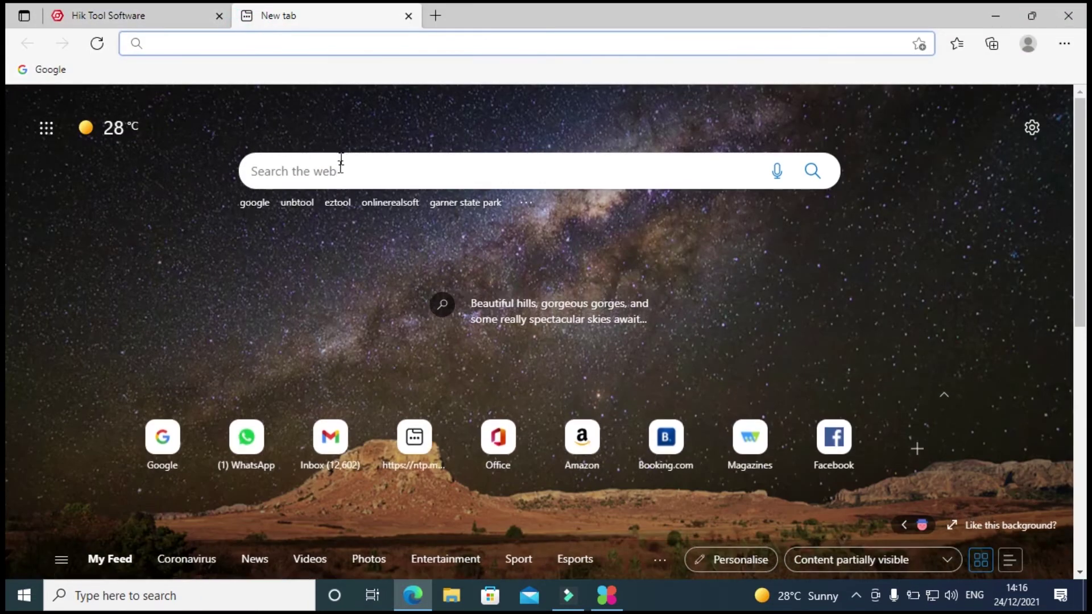
{"action": "left_click", "coordinate": [163, 449]}
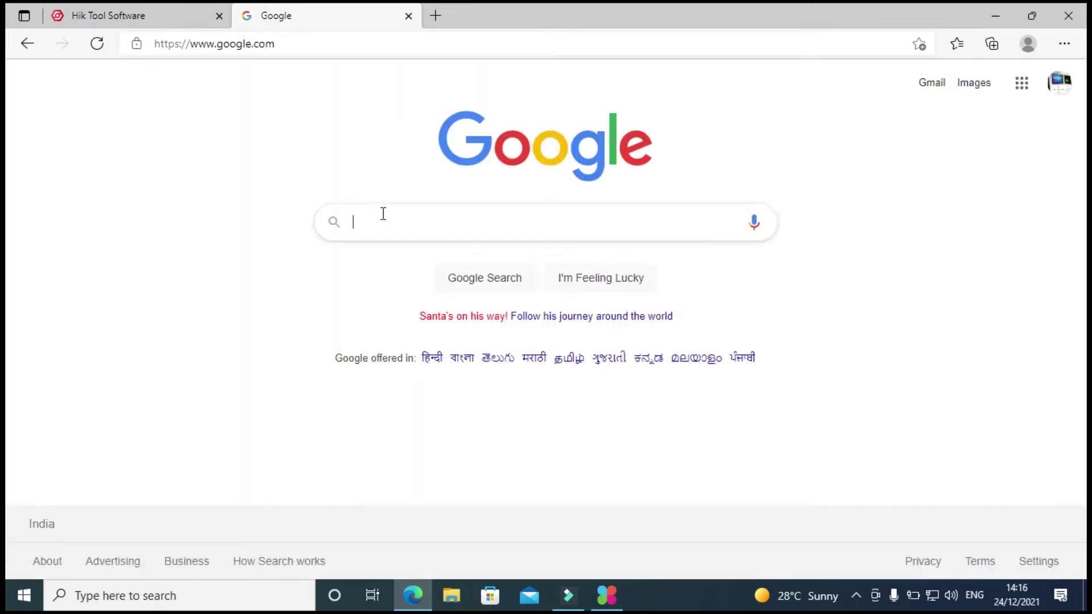
{"action": "left_click", "coordinate": [383, 214]}
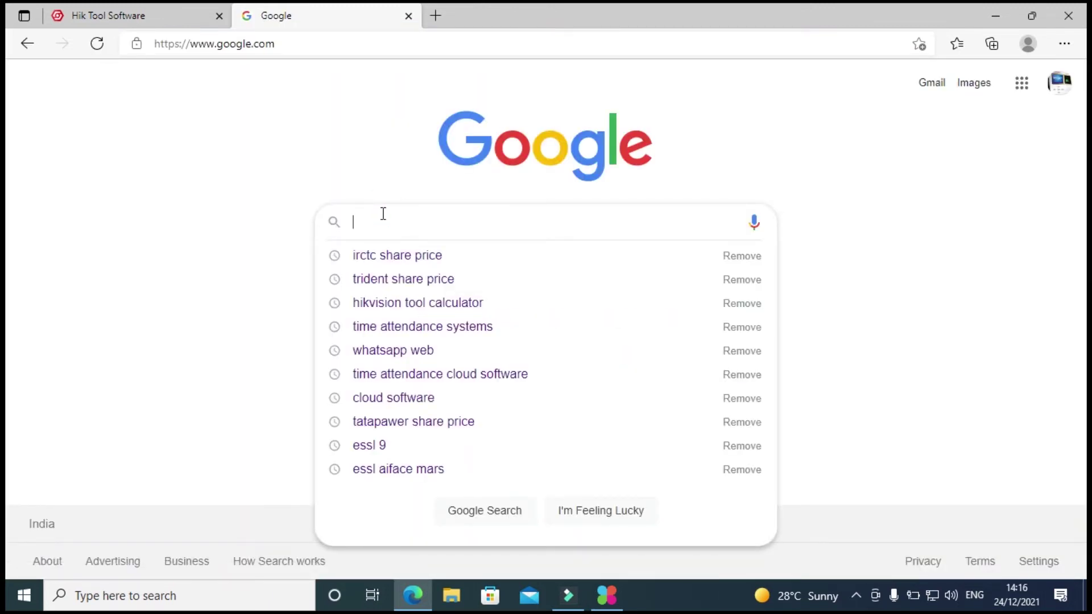
{"action": "type", "text": "da"}
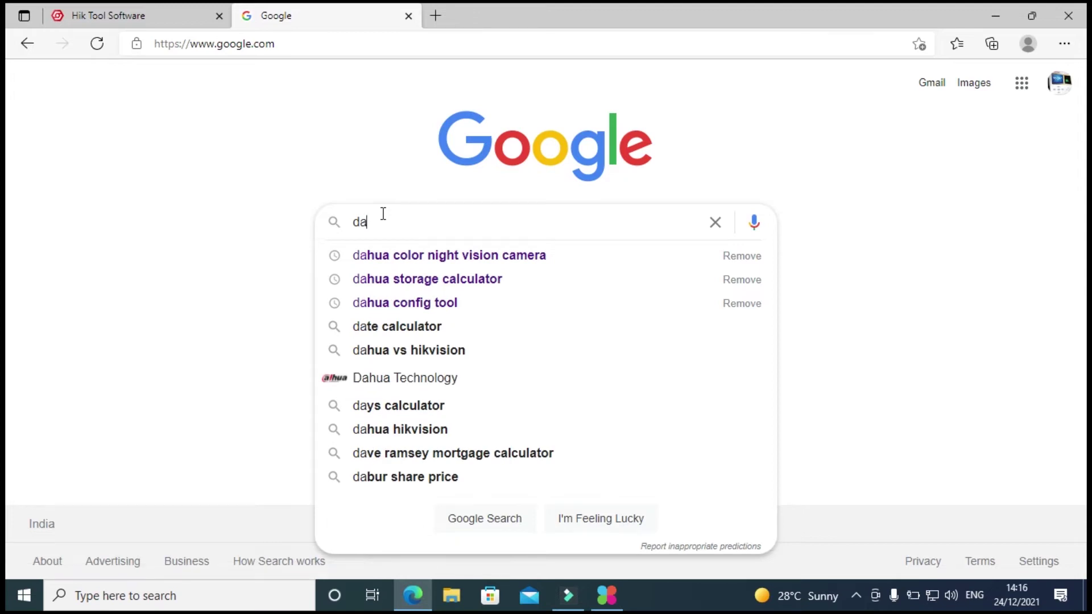
{"action": "left_click", "coordinate": [467, 281]}
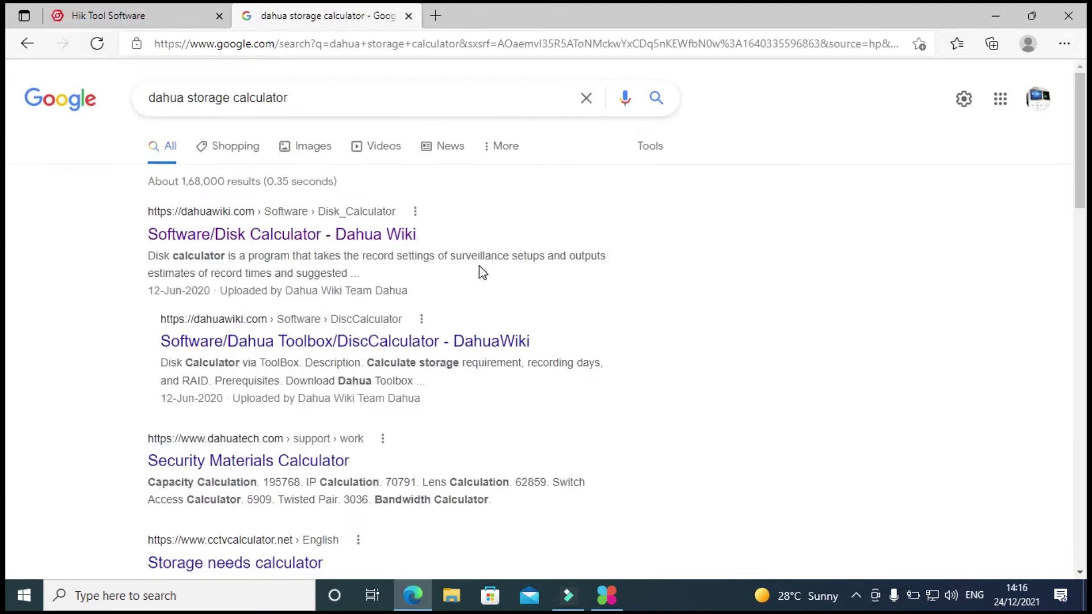
Open the Software/Disk Calculator page on Dahua Wiki and review its prerequisites and step-by-step instructions
{"action": "left_click", "coordinate": [290, 238]}
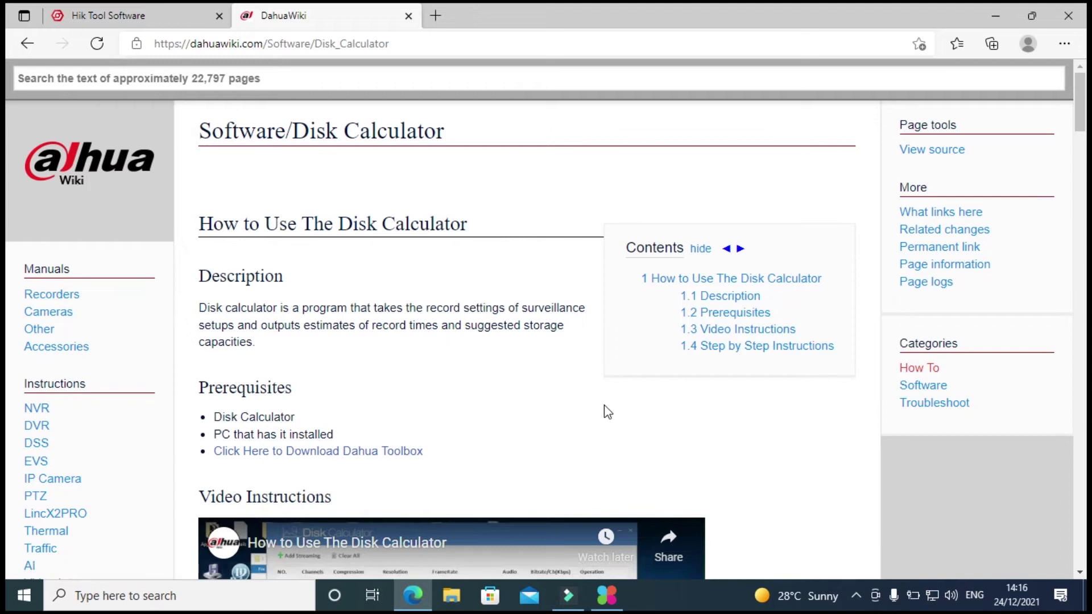
{"action": "scroll", "coordinate": [606, 407], "scroll_direction": "down", "scroll_amount": 4}
{"action": "scroll", "coordinate": [610, 414], "scroll_direction": "down", "scroll_amount": 5}
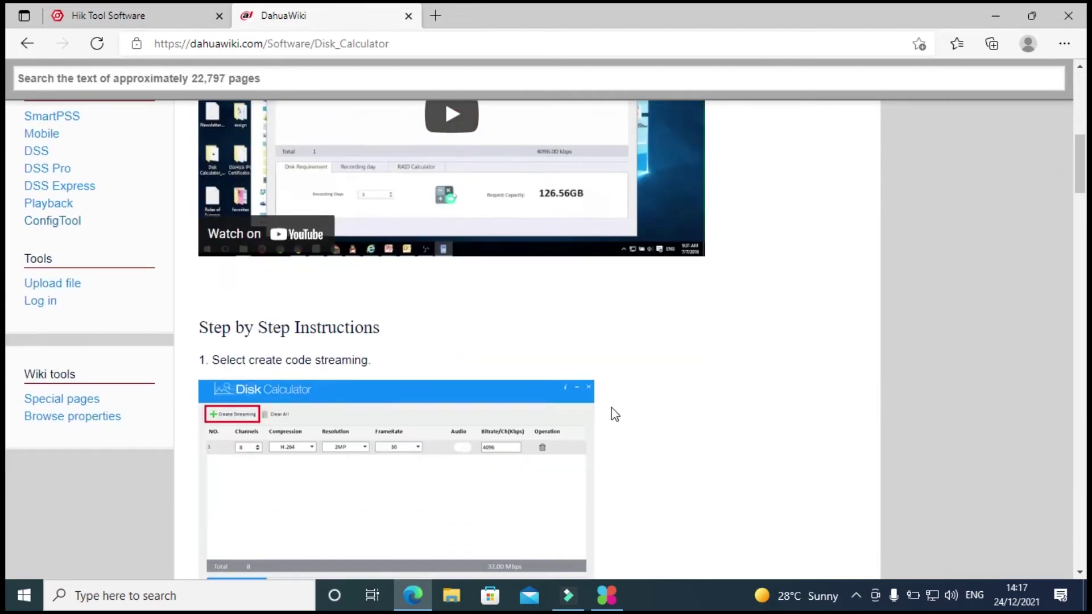
{"action": "scroll", "coordinate": [695, 392], "scroll_direction": "down", "scroll_amount": 3}
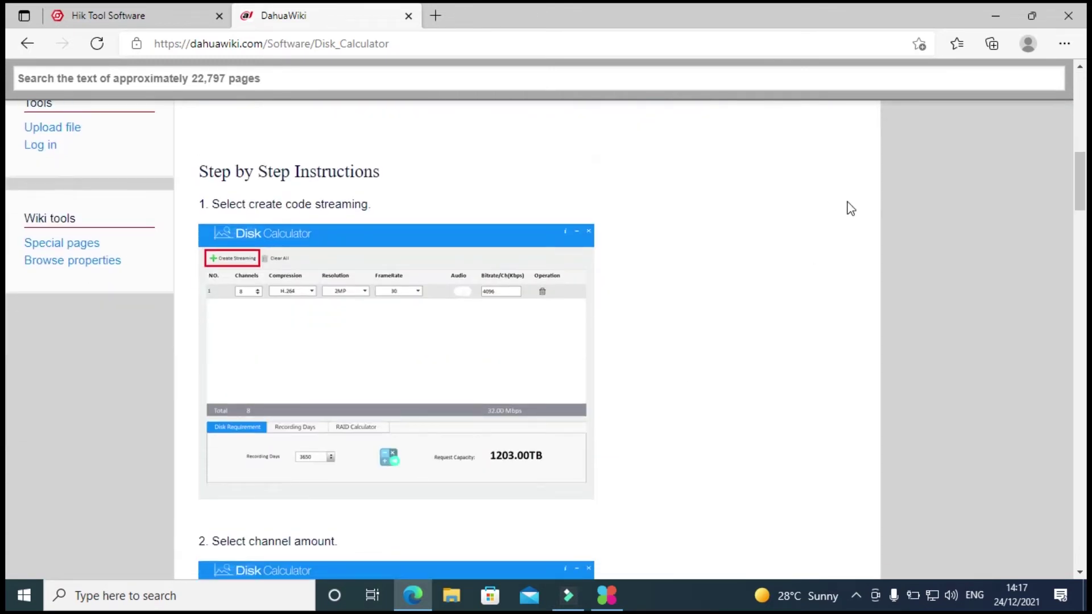
Switch to the ToolBox app and look through its list of available tools
{"action": "left_click", "coordinate": [1001, 15]}
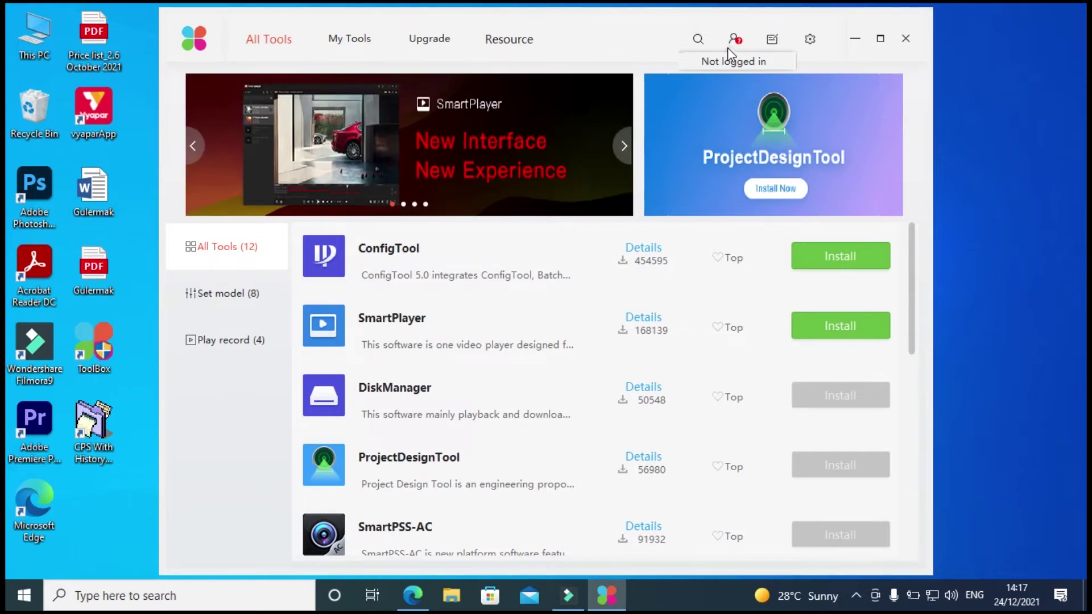
{"action": "scroll", "coordinate": [439, 446], "scroll_direction": "down", "scroll_amount": 4}
{"action": "scroll", "coordinate": [436, 439], "scroll_direction": "down", "scroll_amount": 3}
{"action": "scroll", "coordinate": [431, 355], "scroll_direction": "up", "scroll_amount": 3}
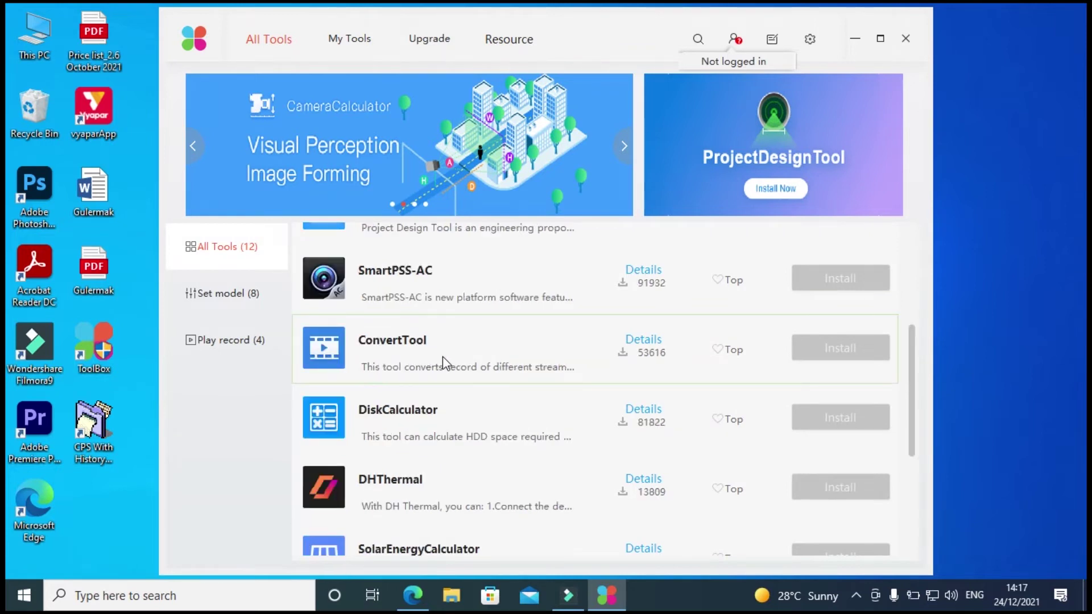
{"action": "scroll", "coordinate": [442, 357], "scroll_direction": "down", "scroll_amount": 3}
Sign in to ToolBox with the account e-mail and password
{"action": "left_click", "coordinate": [739, 41]}
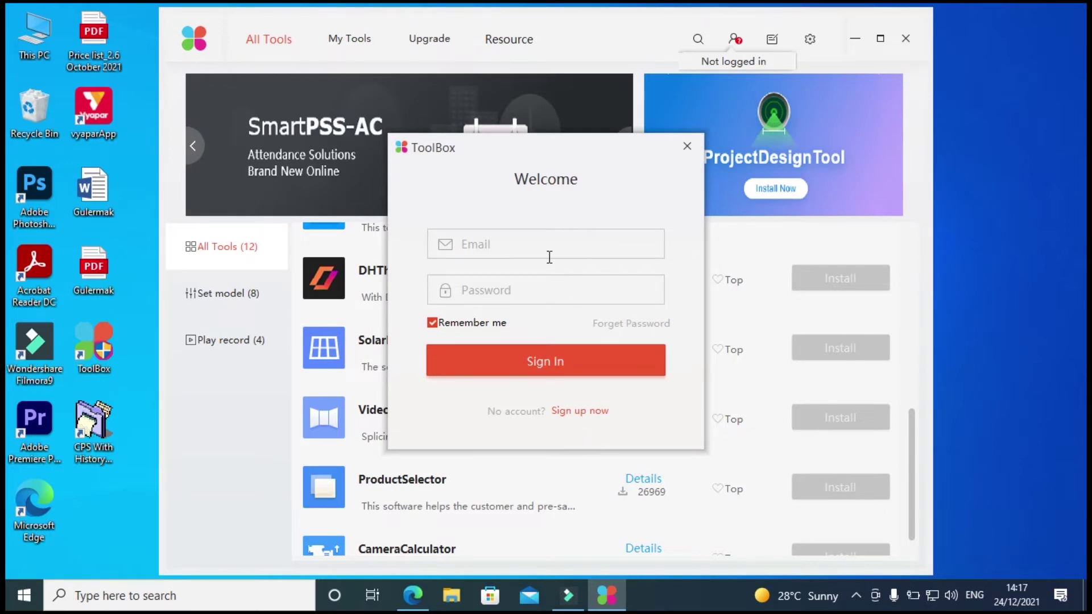
{"action": "left_click", "coordinate": [530, 242]}
{"action": "type", "text": "you"}
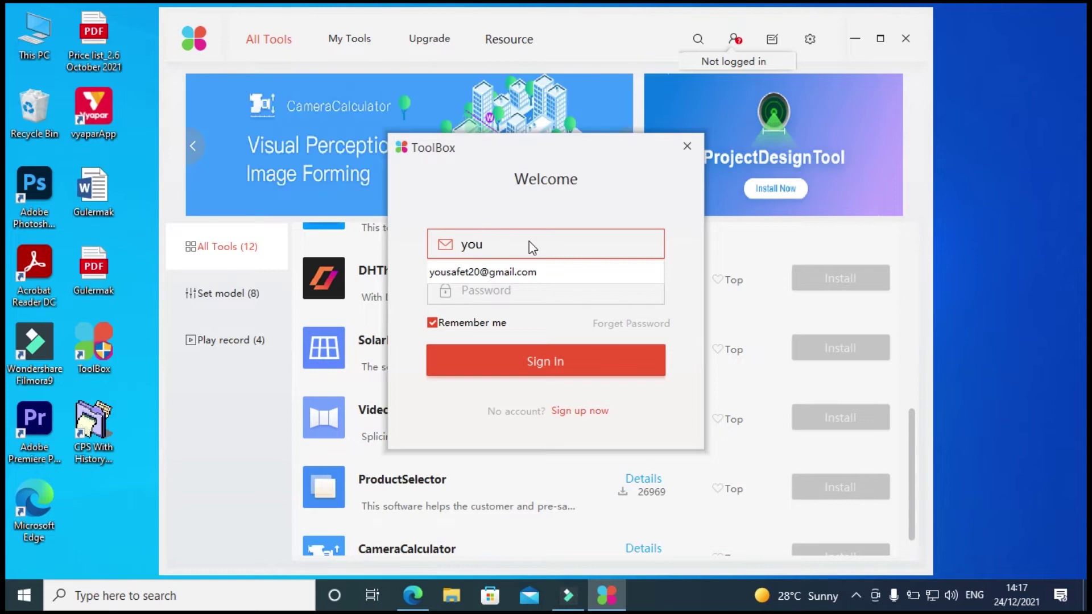
{"action": "left_click", "coordinate": [534, 278]}
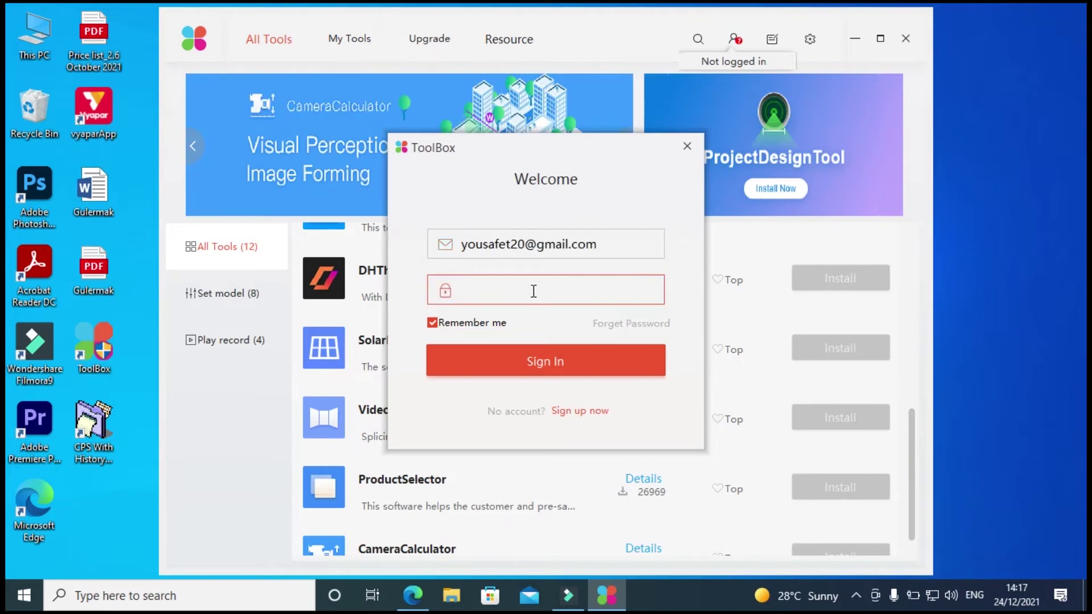
{"action": "type", "text": "********"}
{"action": "left_click", "coordinate": [541, 371]}
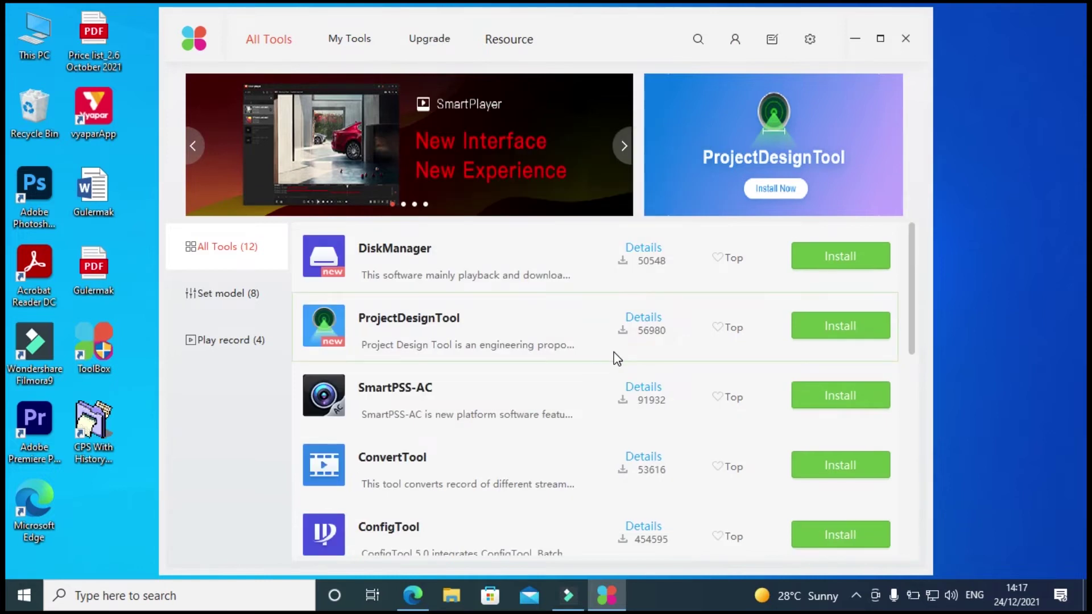
Look through the tool list and open DiskCalculator from the installed tools
{"action": "scroll", "coordinate": [610, 346], "scroll_direction": "down", "scroll_amount": 6}
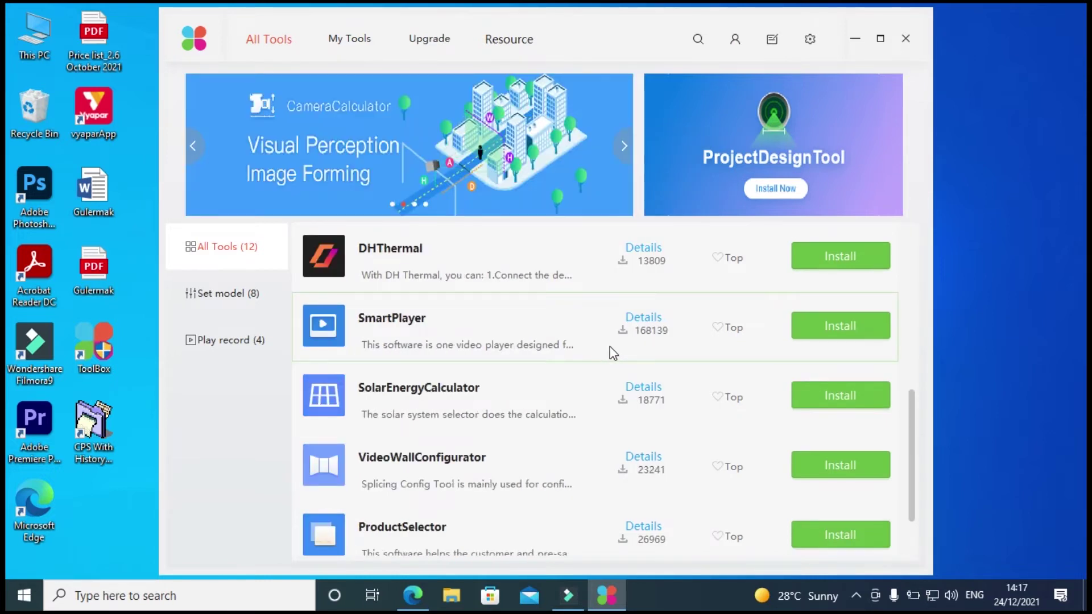
{"action": "scroll", "coordinate": [609, 346], "scroll_direction": "down", "scroll_amount": 2}
{"action": "scroll", "coordinate": [610, 350], "scroll_direction": "up", "scroll_amount": 6}
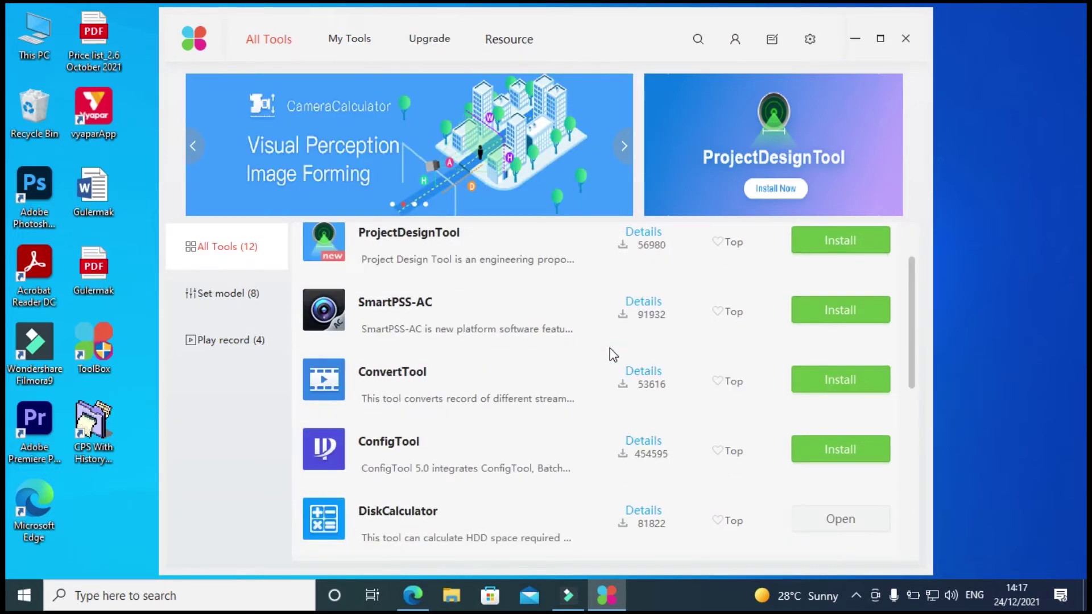
{"action": "scroll", "coordinate": [610, 349], "scroll_direction": "up", "scroll_amount": 2}
{"action": "scroll", "coordinate": [739, 376], "scroll_direction": "down", "scroll_amount": 8}
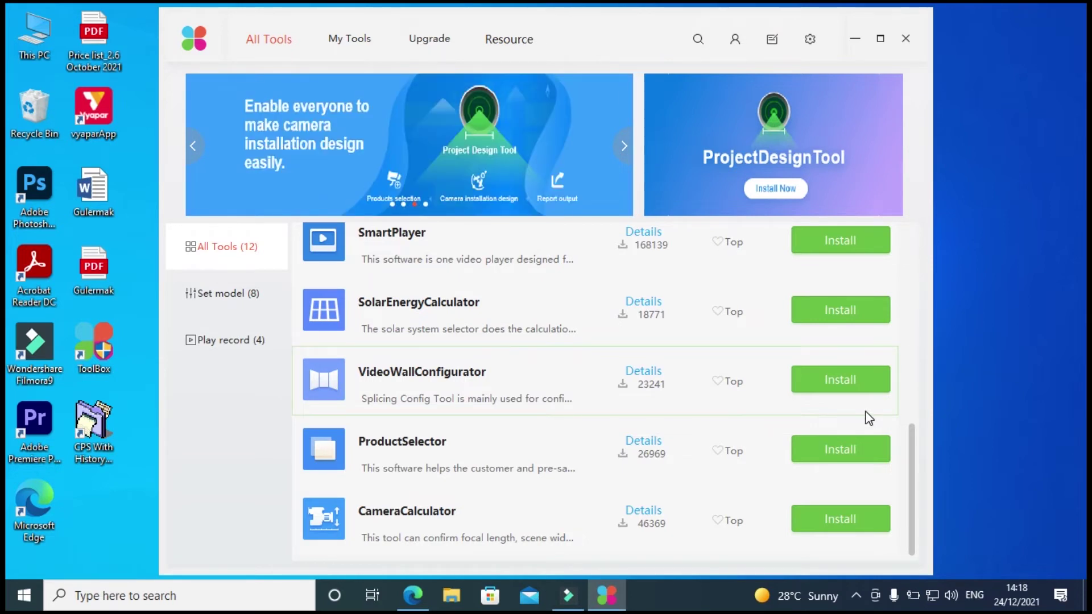
{"action": "left_click", "coordinate": [352, 43]}
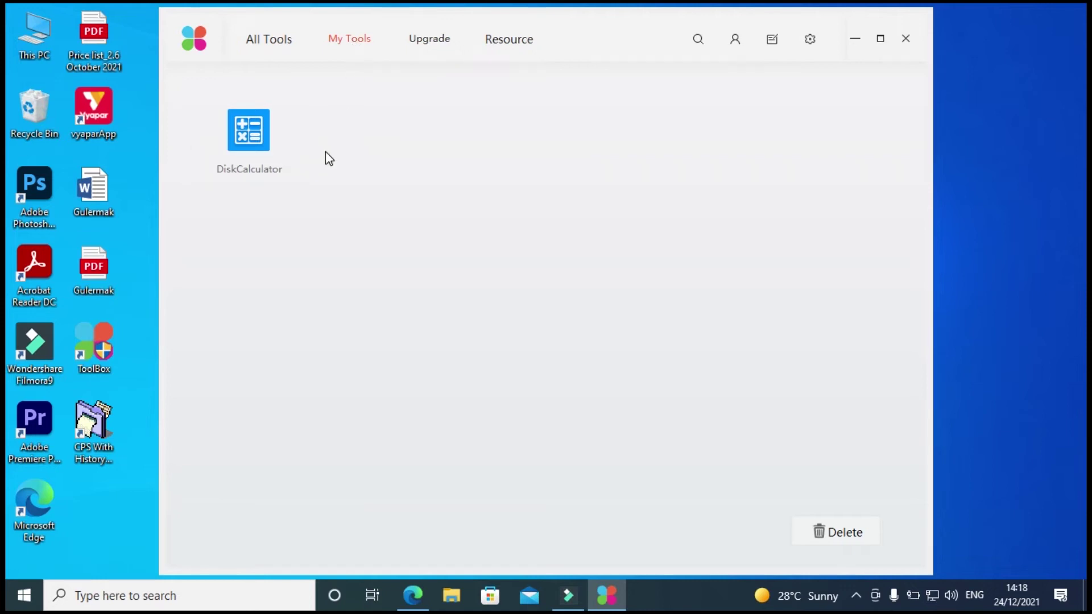
{"action": "left_click", "coordinate": [255, 146]}
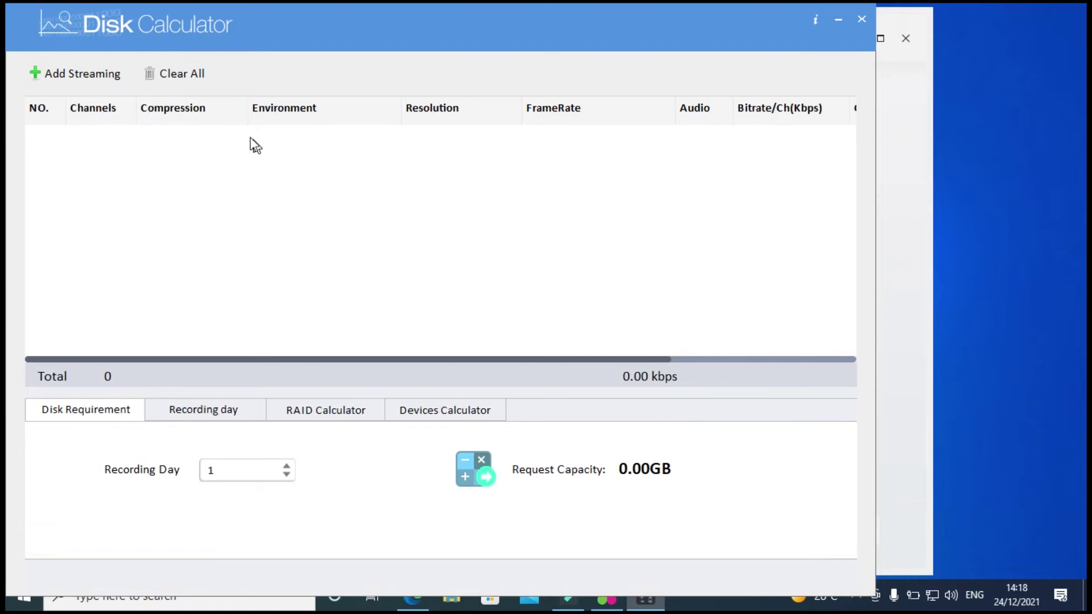
{"action": "left_click", "coordinate": [67, 79]}
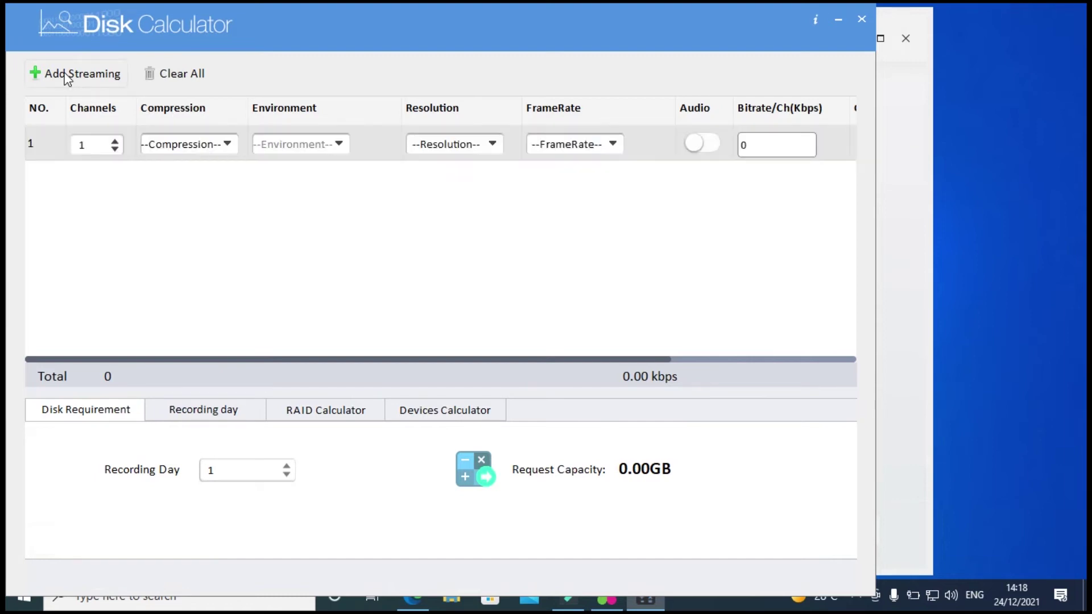
{"action": "left_click", "coordinate": [67, 79]}
{"action": "left_click", "coordinate": [67, 79]}
{"action": "left_click", "coordinate": [66, 79]}
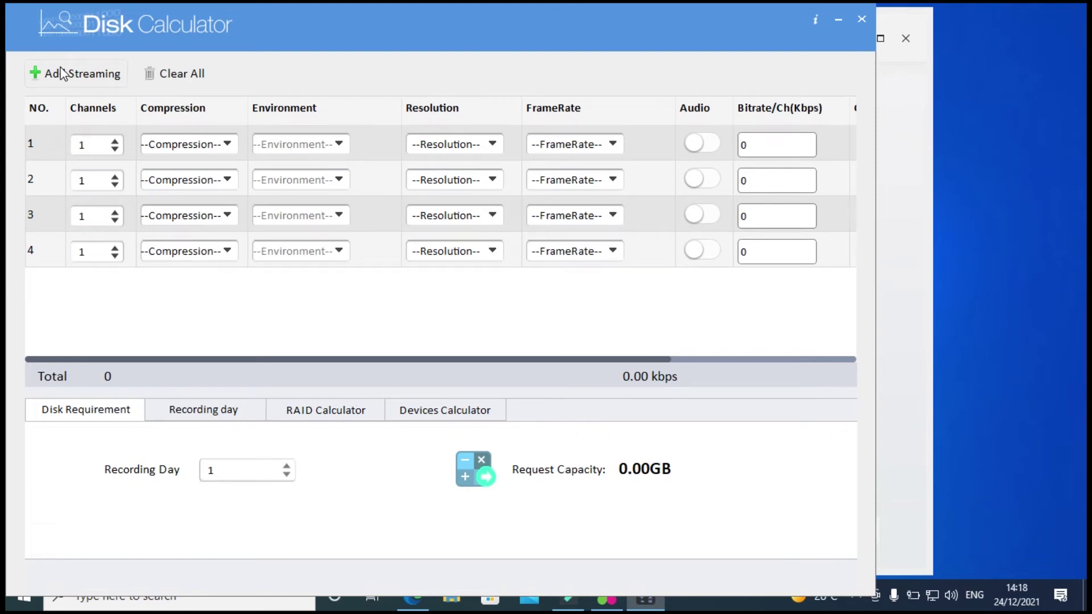
Set the channel counts of streaming rows 2, 3 and 4 to 2, 3 and 4 respectively
{"action": "left_click", "coordinate": [115, 185]}
{"action": "double_click", "coordinate": [115, 177]}
{"action": "double_click", "coordinate": [116, 212]}
{"action": "double_click", "coordinate": [116, 249]}
Set the compression of all four streaming rows to H.265
{"action": "left_click", "coordinate": [221, 149]}
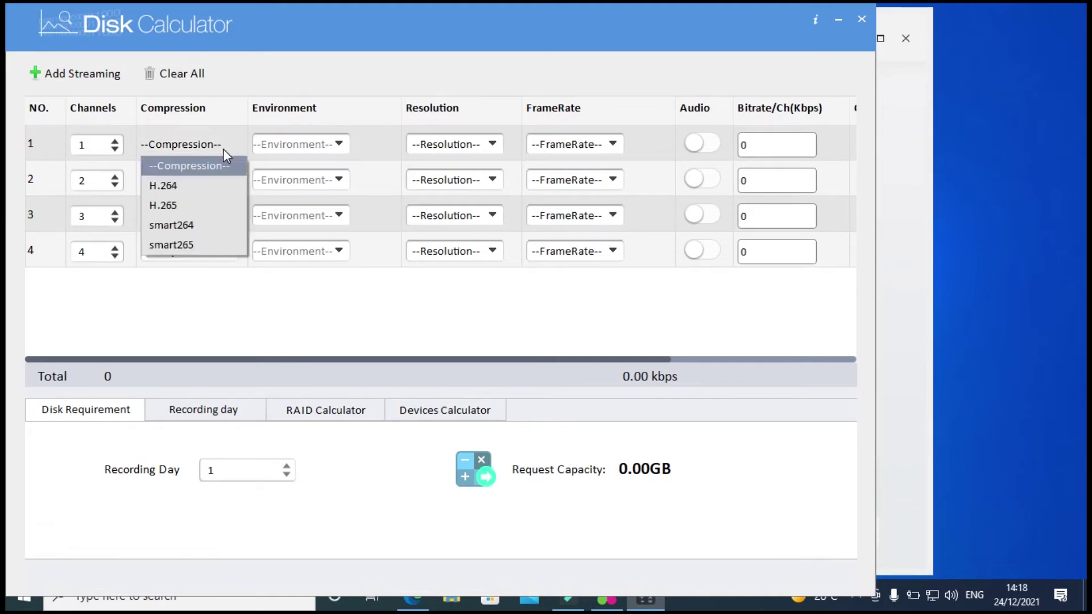
{"action": "left_click", "coordinate": [169, 206]}
{"action": "left_click", "coordinate": [190, 188]}
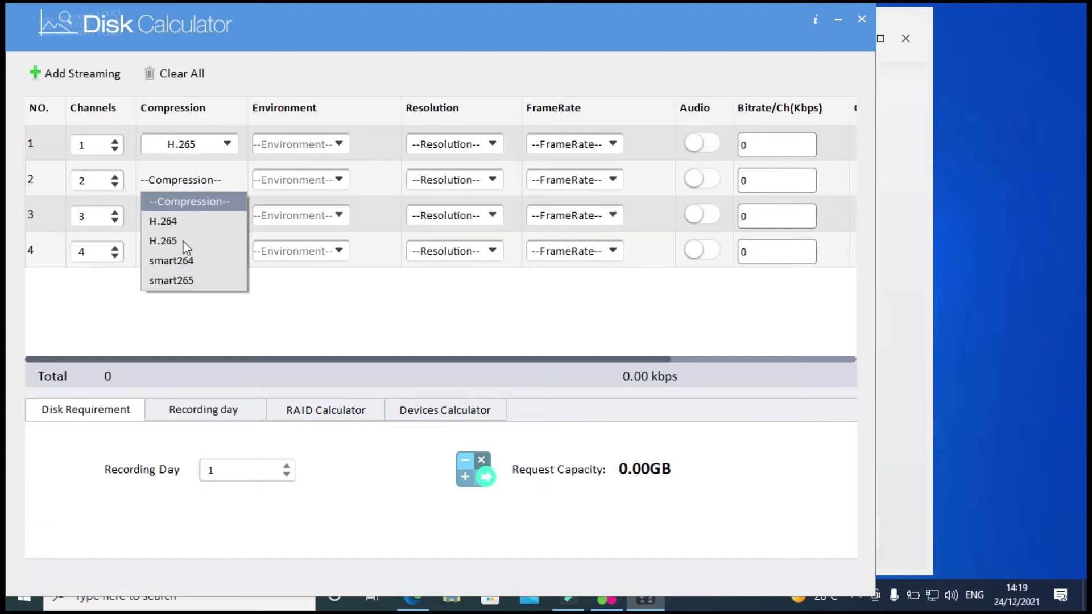
{"action": "left_click", "coordinate": [185, 247]}
{"action": "left_click", "coordinate": [207, 219]}
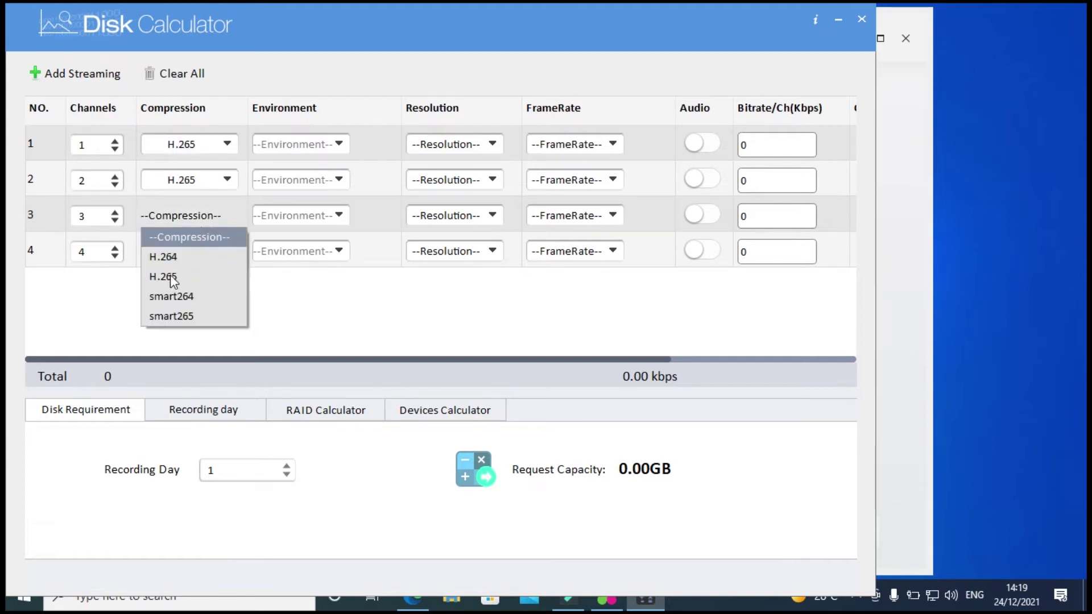
{"action": "left_click", "coordinate": [169, 276]}
{"action": "left_click", "coordinate": [200, 251]}
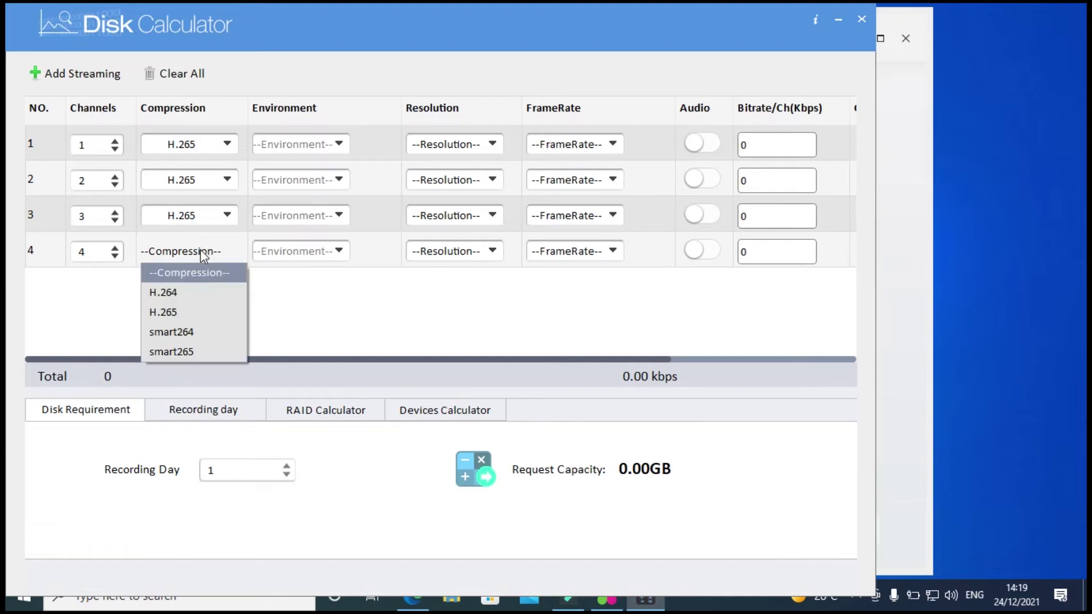
{"action": "left_click", "coordinate": [179, 311]}
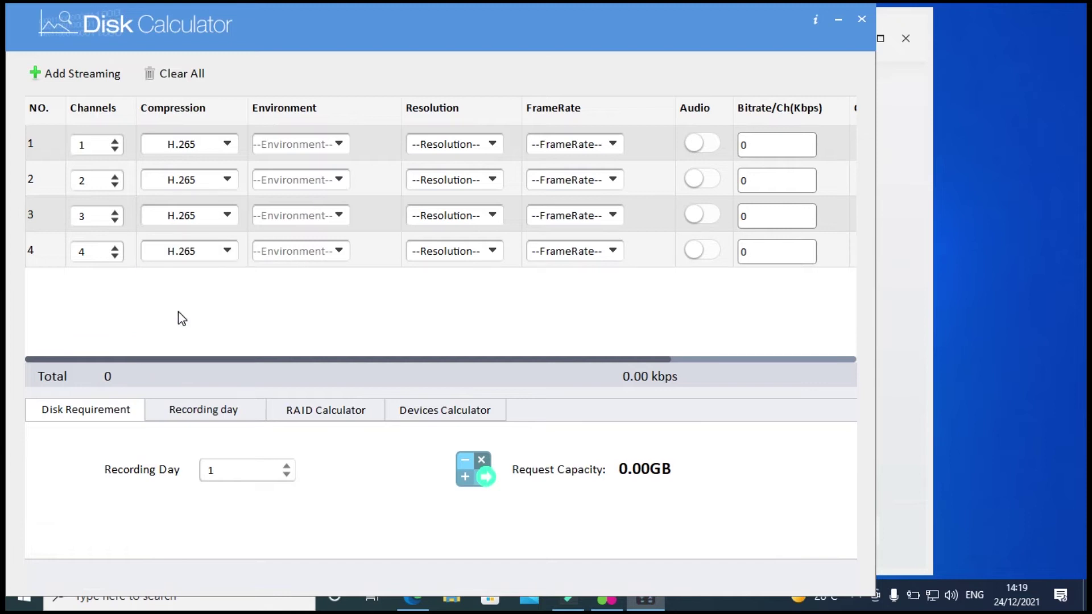
Set the resolution of all four streaming rows to 2MP
{"action": "left_click", "coordinate": [476, 146]}
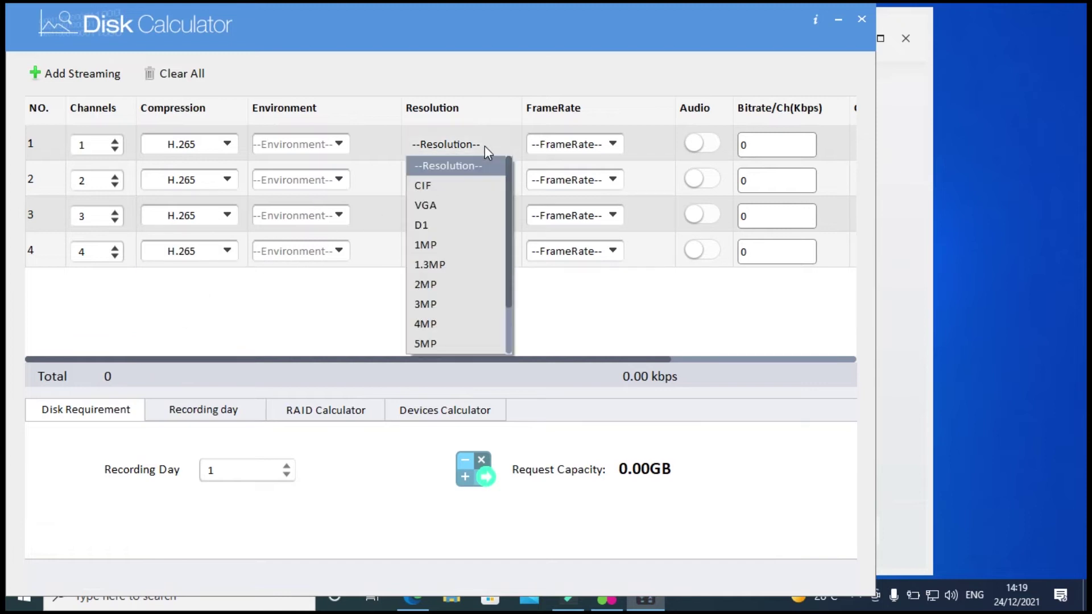
{"action": "left_click", "coordinate": [435, 284]}
{"action": "left_click", "coordinate": [458, 181]}
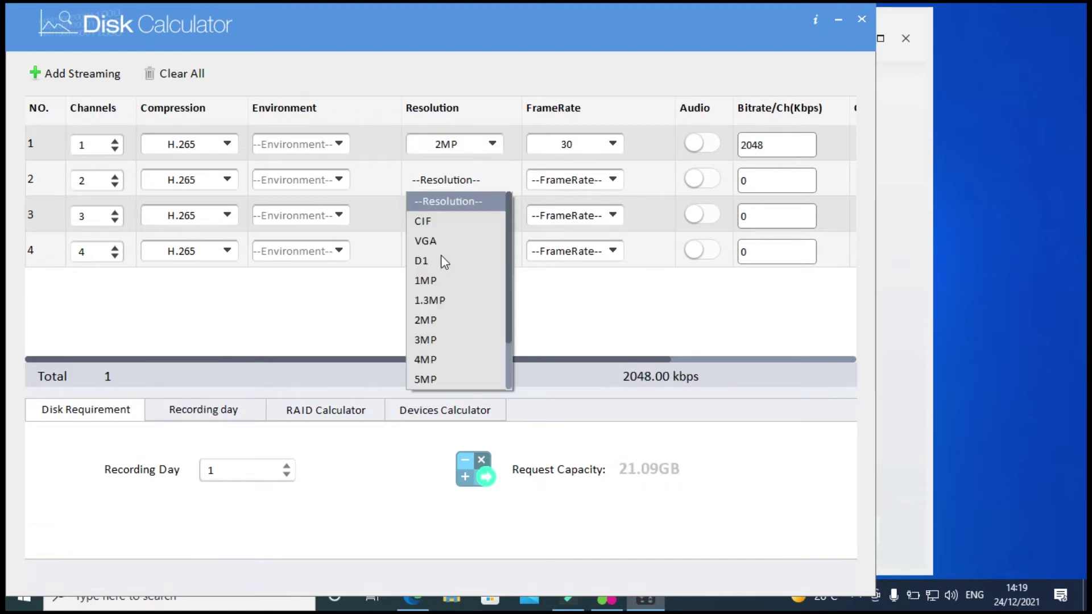
{"action": "left_click", "coordinate": [431, 321]}
{"action": "left_click", "coordinate": [449, 218]}
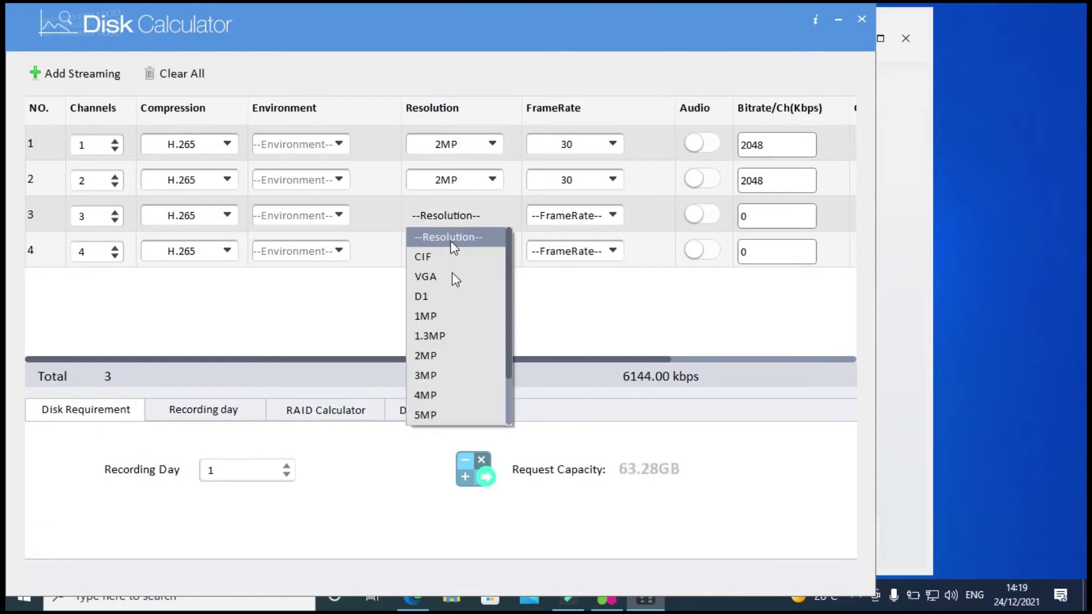
{"action": "left_click", "coordinate": [436, 356]}
{"action": "left_click", "coordinate": [455, 251]}
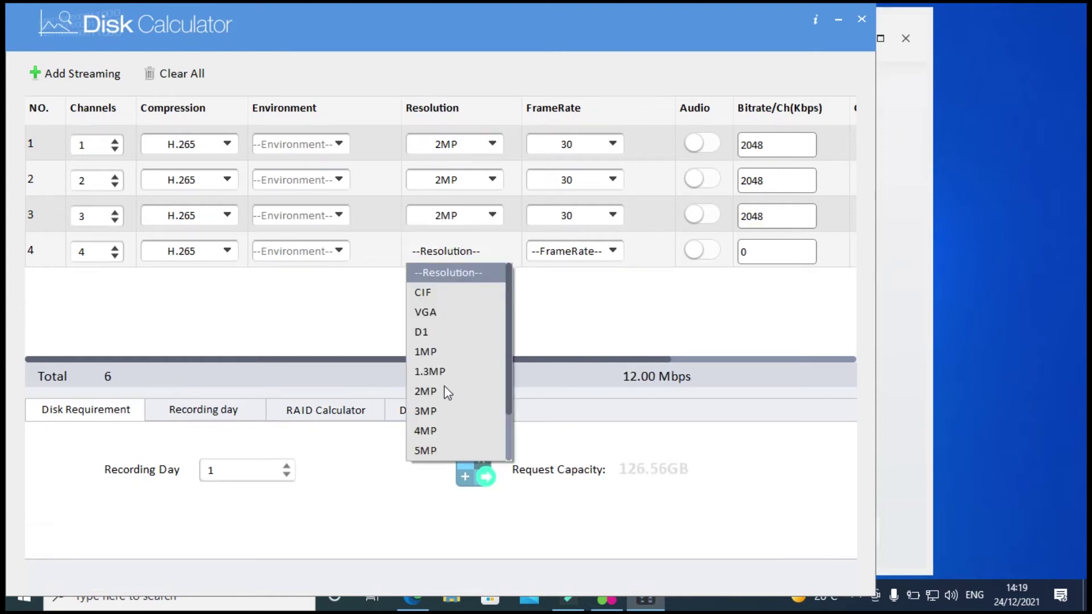
{"action": "left_click", "coordinate": [433, 393]}
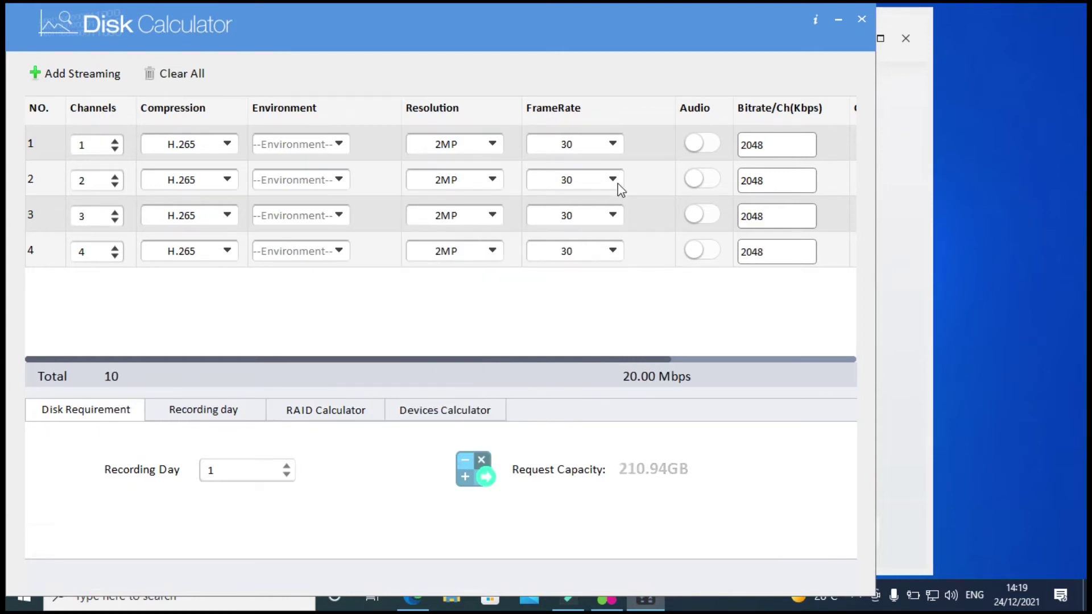
Set the frame rate of all four streaming rows to 25
{"action": "left_click", "coordinate": [613, 144]}
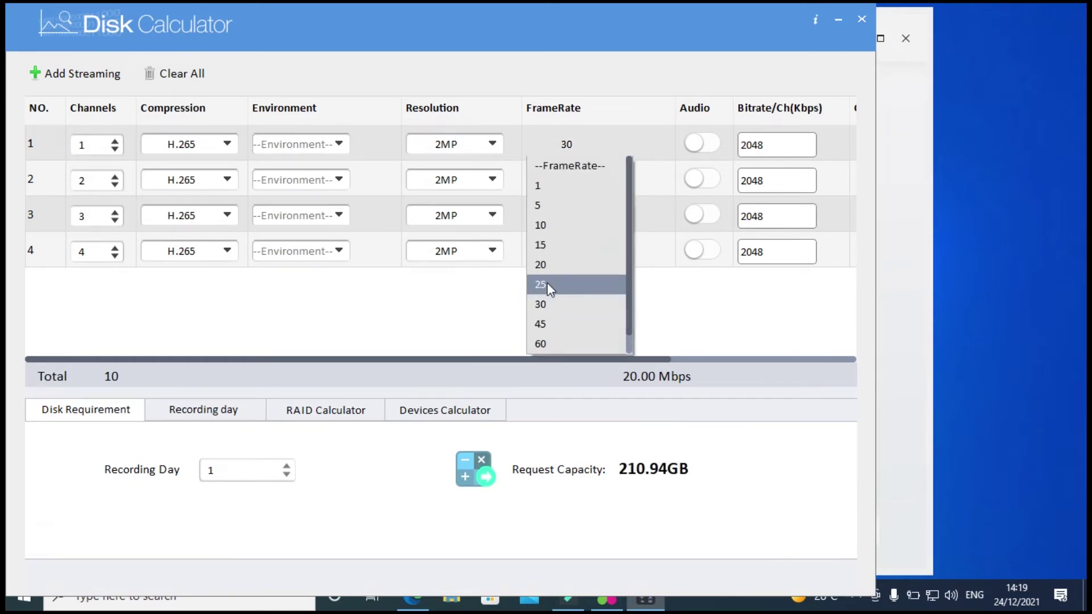
{"action": "left_click", "coordinate": [547, 283]}
{"action": "left_click", "coordinate": [613, 180]}
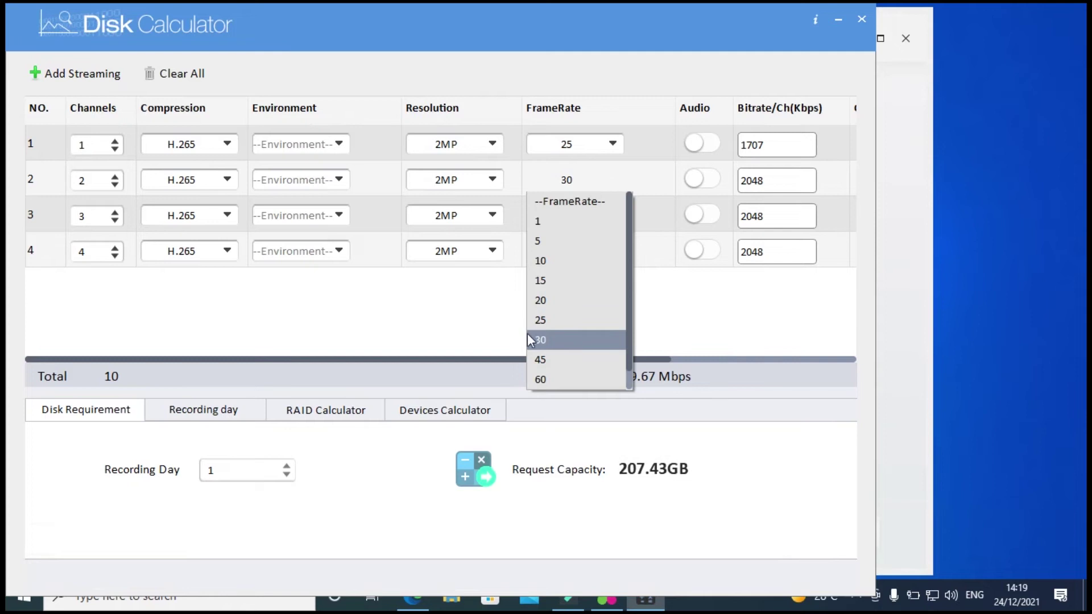
{"action": "left_click", "coordinate": [542, 320]}
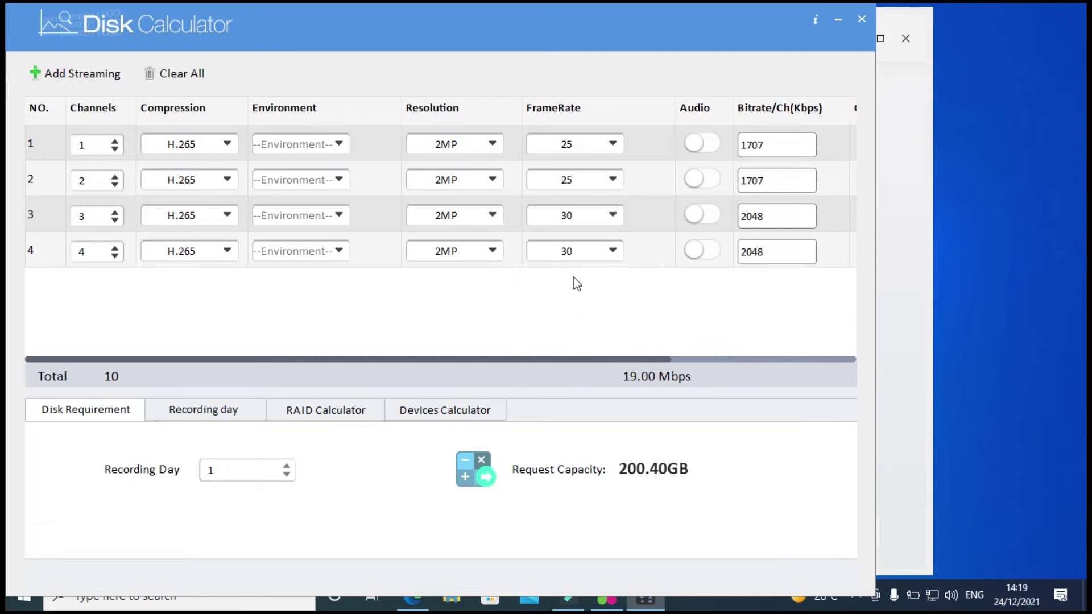
{"action": "left_click", "coordinate": [614, 215]}
{"action": "left_click", "coordinate": [540, 356]}
{"action": "left_click", "coordinate": [614, 252]}
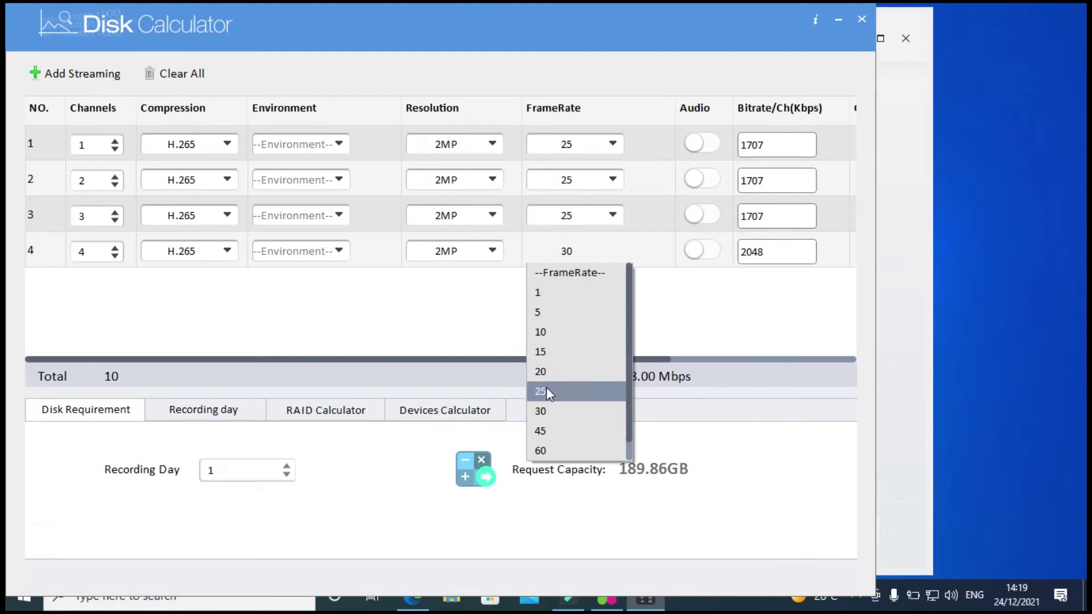
{"action": "left_click", "coordinate": [546, 392]}
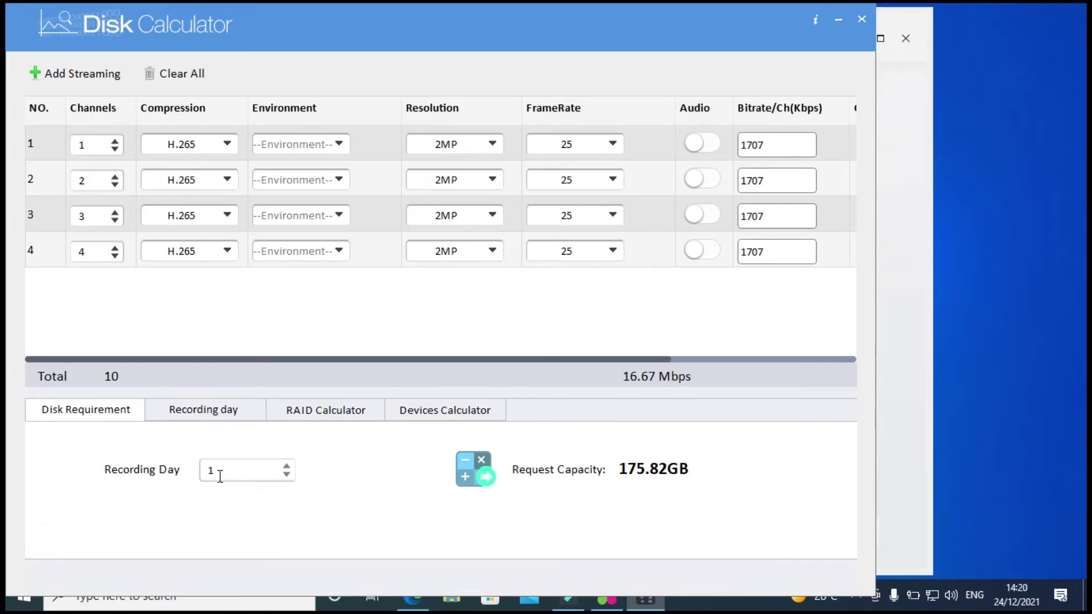
Increase the number of recording days in the disk requirement calculation
{"action": "left_click", "coordinate": [286, 469]}
{"action": "left_click", "coordinate": [286, 469]}
{"action": "left_click", "coordinate": [286, 469]}
{"action": "left_click", "coordinate": [286, 469]}
{"action": "left_click", "coordinate": [286, 468]}
{"action": "left_click", "coordinate": [286, 468]}
{"action": "left_click", "coordinate": [286, 468]}
{"action": "left_click", "coordinate": [286, 469]}
{"action": "left_click", "coordinate": [285, 469]}
Calculate the recording days for a storage capacity of 1TB
{"action": "left_click", "coordinate": [224, 410]}
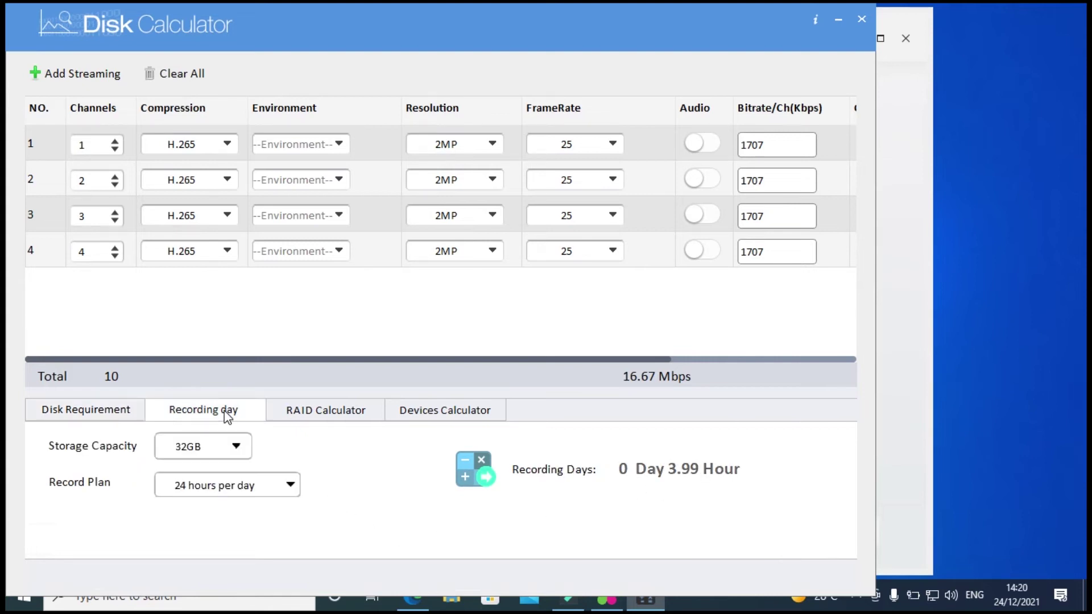
{"action": "left_click", "coordinate": [219, 449]}
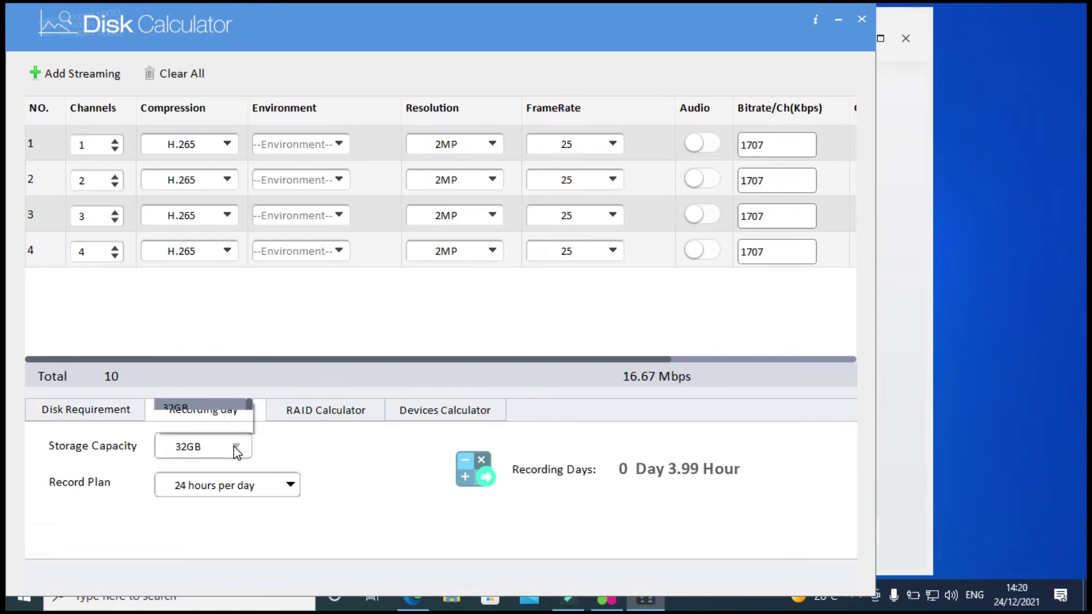
{"action": "left_click", "coordinate": [172, 303]}
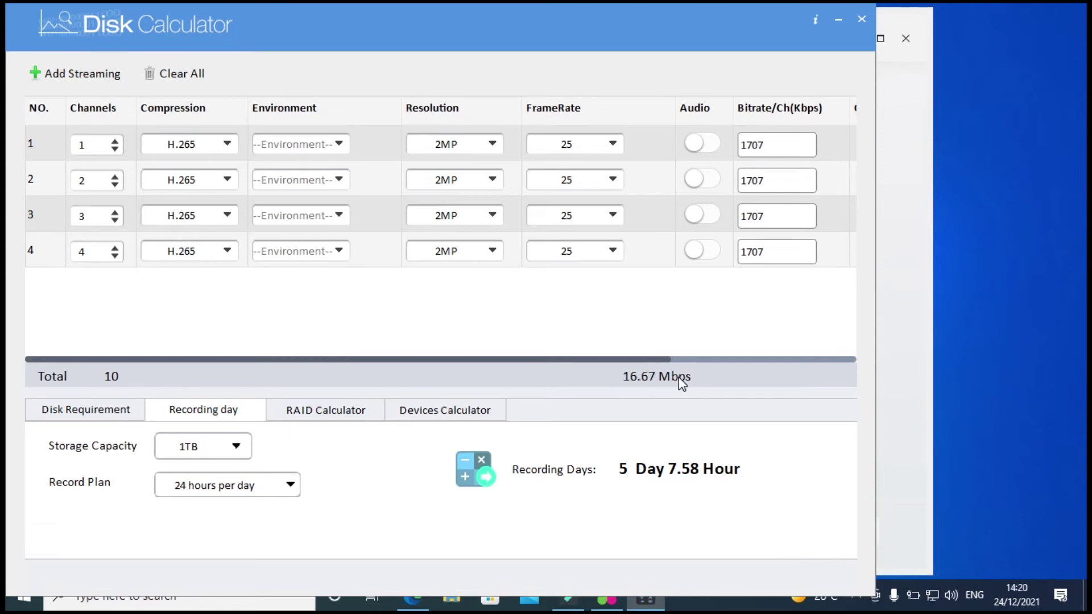
Minimize Disk Calculator and switch to Hikvision's Storage and Network Calculator in the Edge browser
{"action": "left_click_drag", "start_coordinate": [653, 28], "coordinate": [710, 28]}
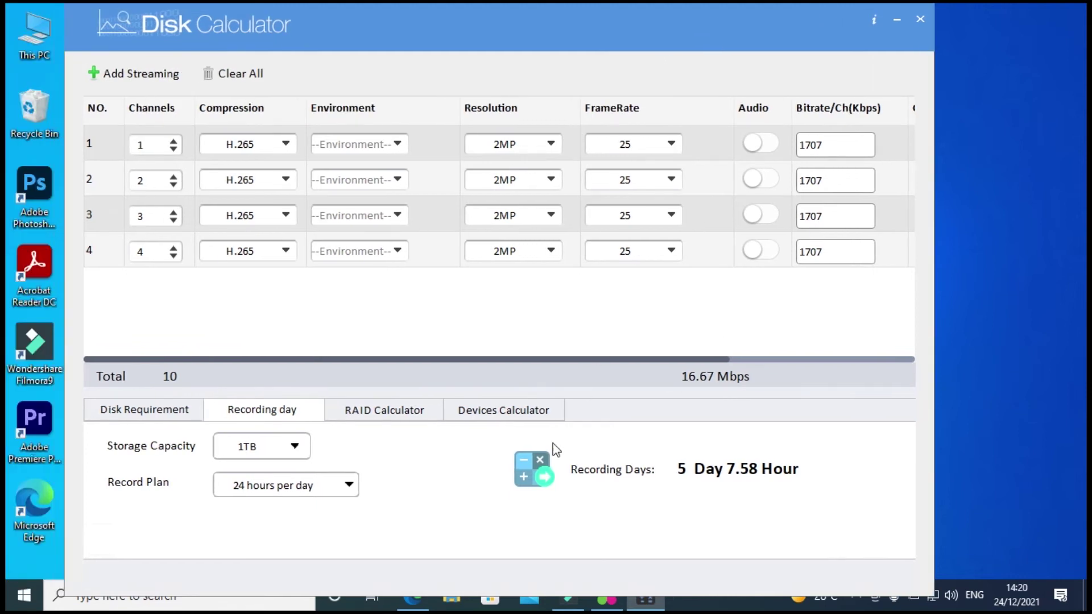
{"action": "left_click", "coordinate": [894, 19]}
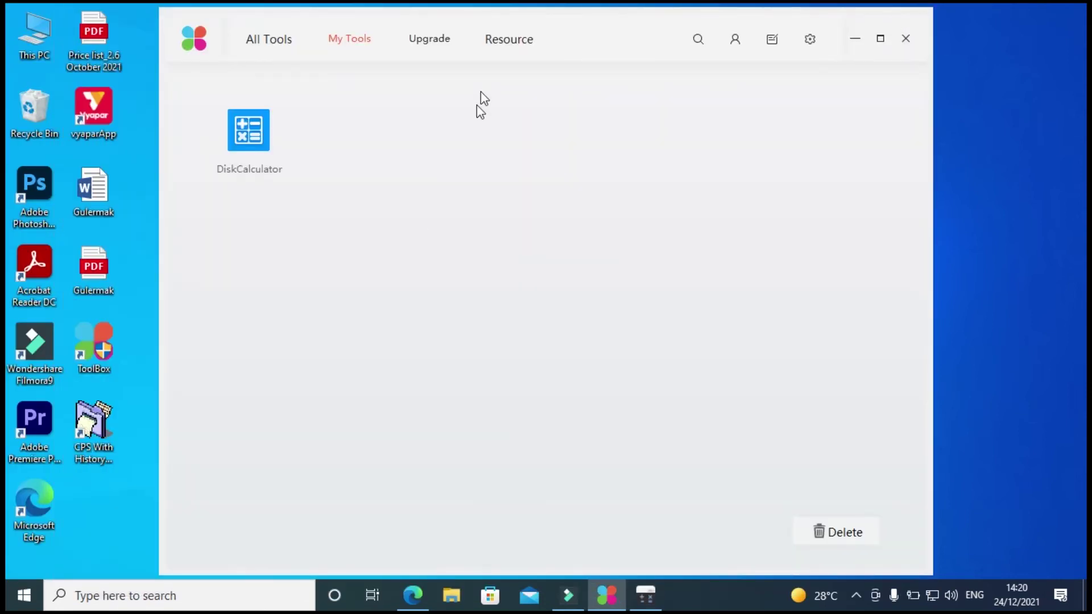
{"action": "left_click", "coordinate": [413, 596]}
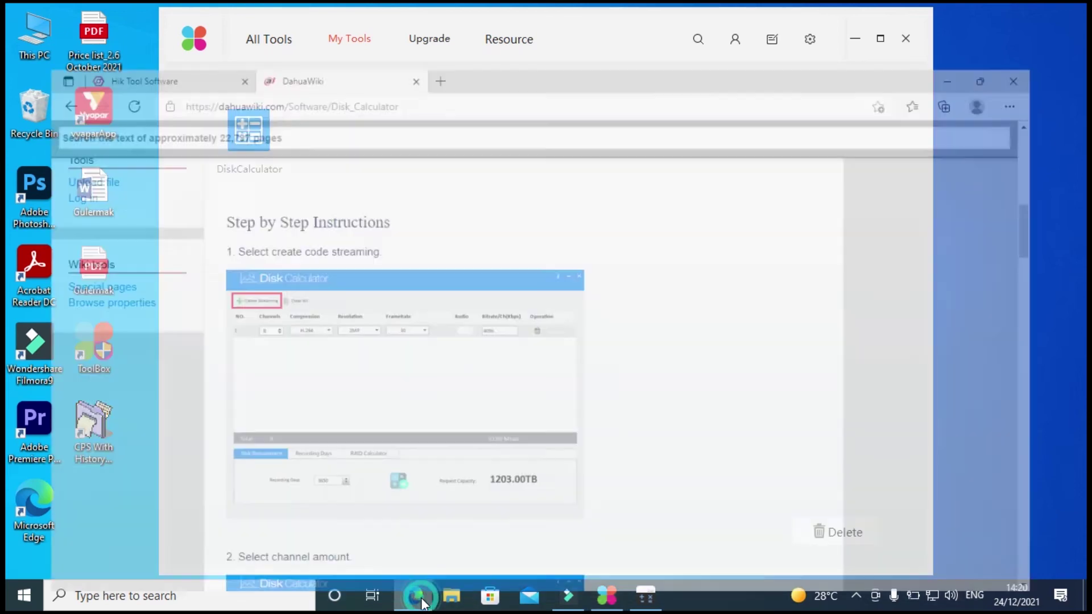
{"action": "left_click", "coordinate": [99, 15]}
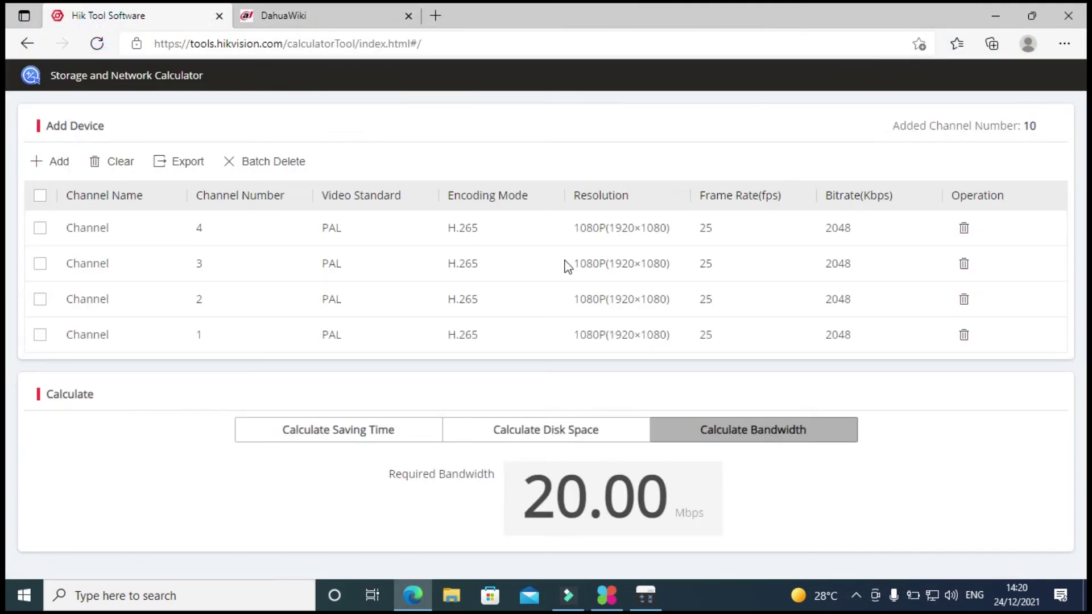
Change the encoding mode of all four channel rows to H.265+
{"action": "left_click", "coordinate": [488, 233]}
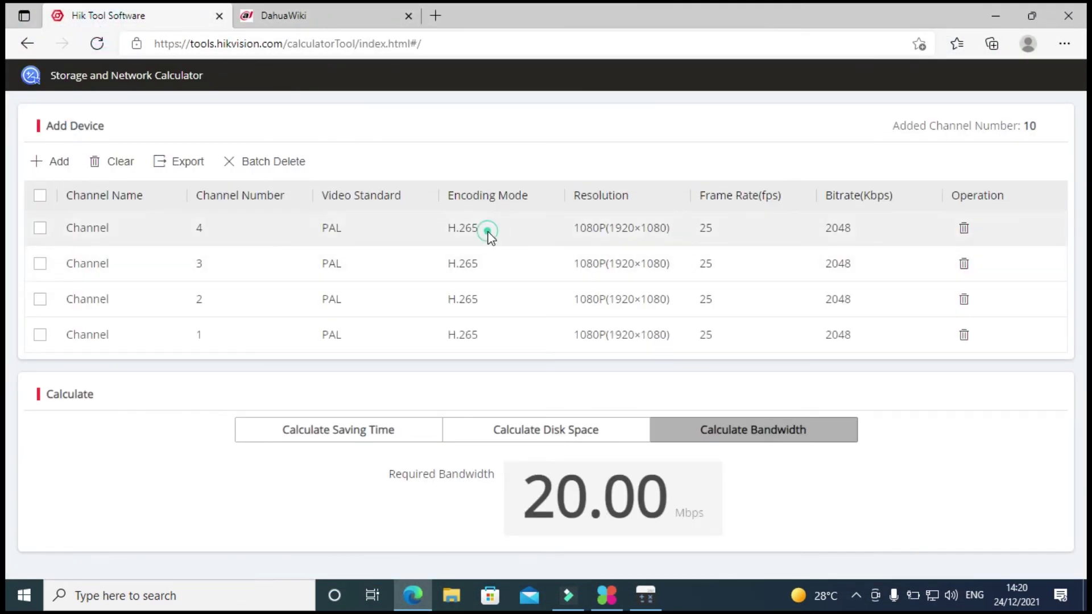
{"action": "left_click", "coordinate": [487, 234]}
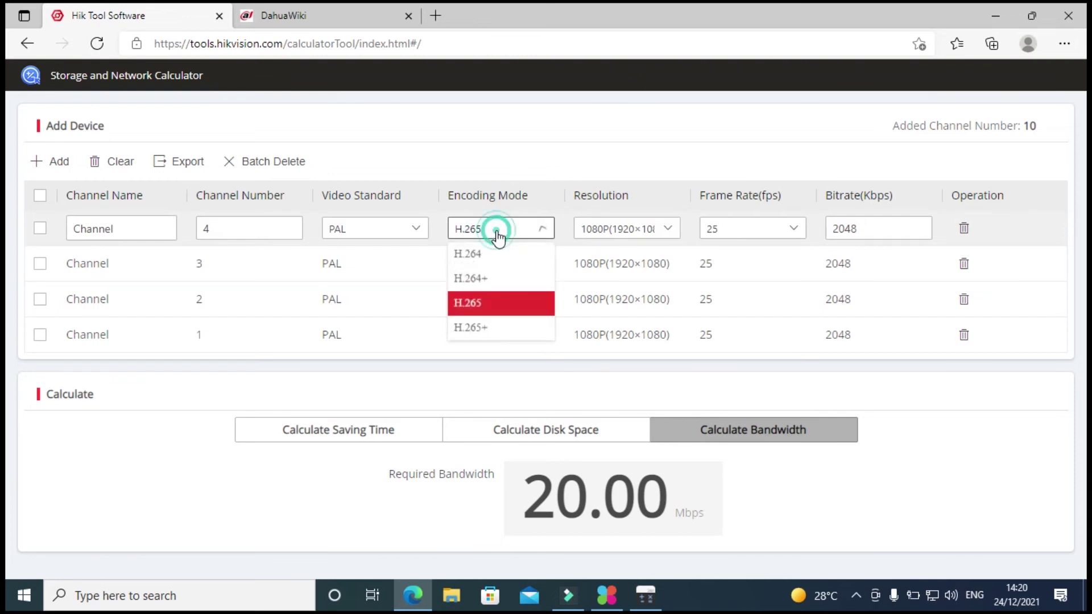
{"action": "left_click", "coordinate": [488, 330]}
{"action": "left_click", "coordinate": [480, 265]}
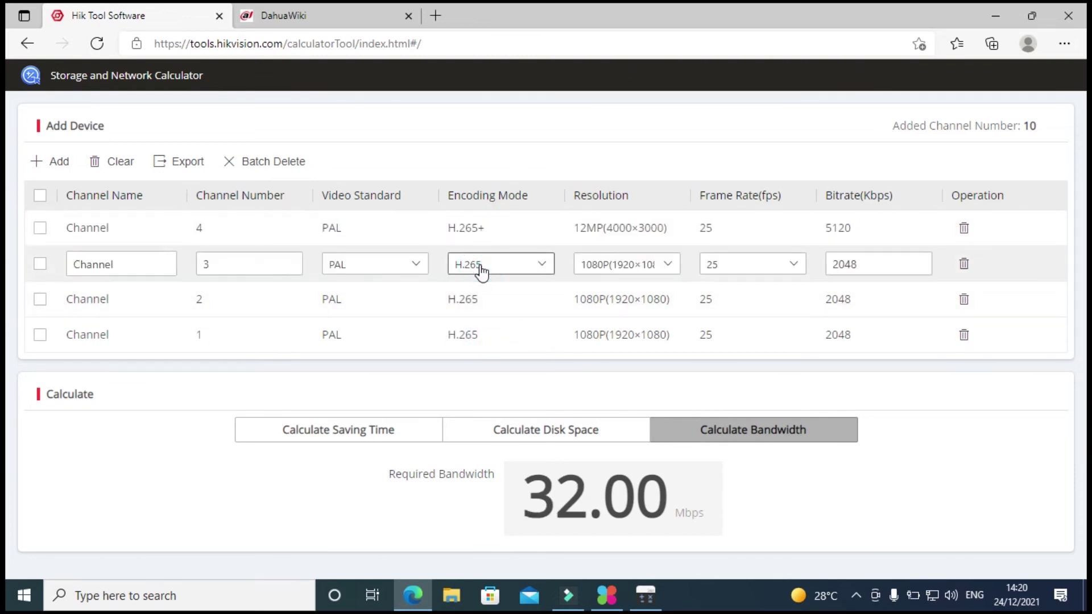
{"action": "left_click", "coordinate": [481, 265]}
{"action": "left_click", "coordinate": [490, 366]}
{"action": "left_click", "coordinate": [495, 302]}
{"action": "left_click", "coordinate": [493, 302]}
{"action": "left_click", "coordinate": [494, 391]}
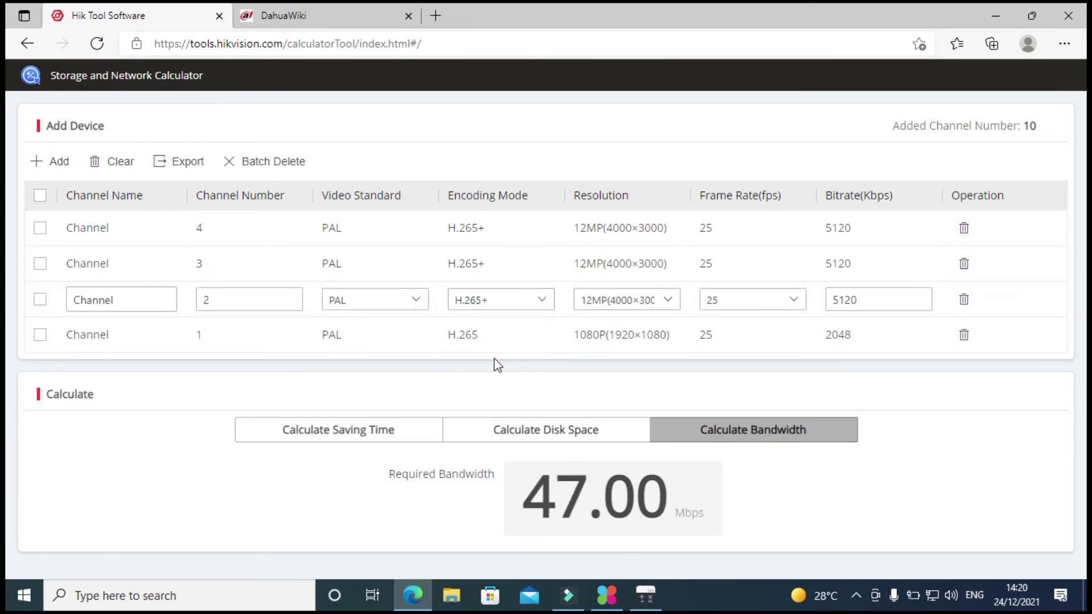
{"action": "left_click", "coordinate": [489, 340]}
{"action": "left_click", "coordinate": [489, 341]}
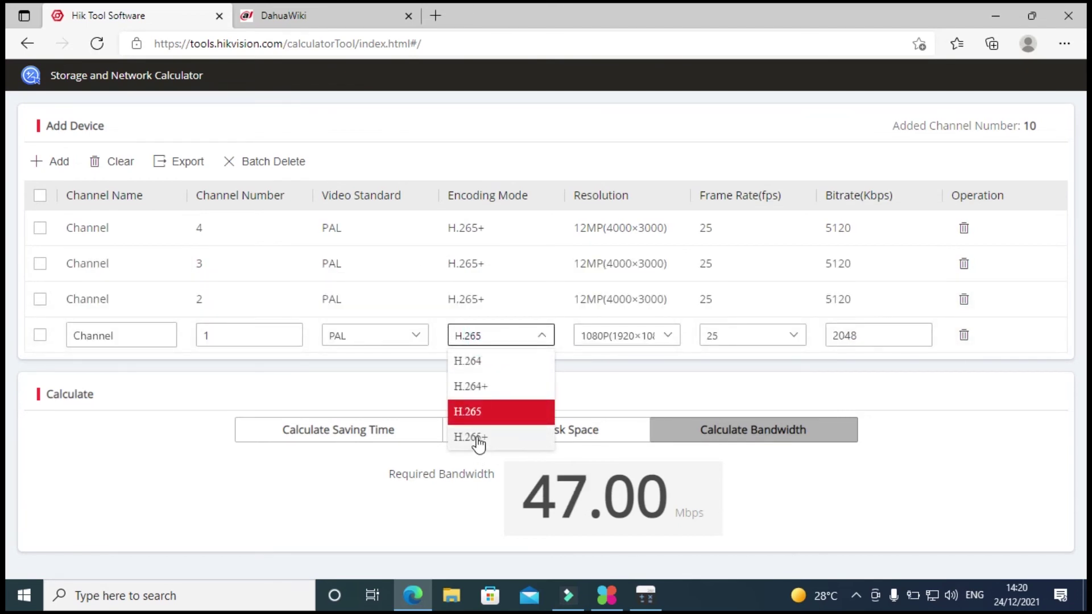
{"action": "left_click", "coordinate": [477, 436]}
Set the resolution of the rows with channel numbers 4 and 3 to 1080P(1920×1080)
{"action": "left_click", "coordinate": [616, 236]}
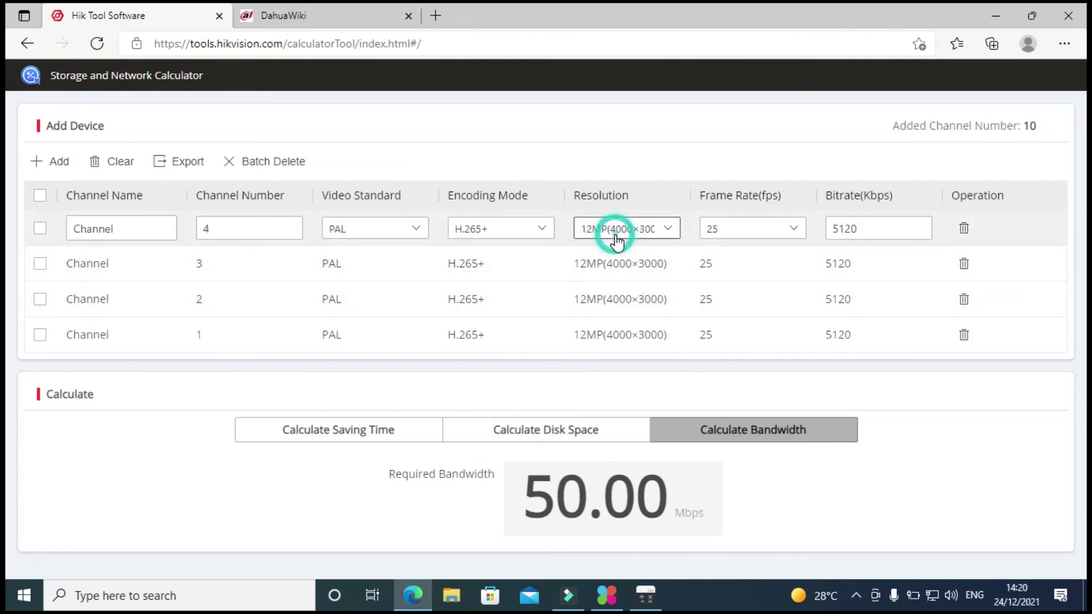
{"action": "left_click", "coordinate": [619, 236]}
{"action": "scroll", "coordinate": [638, 382], "scroll_direction": "down", "scroll_amount": 3}
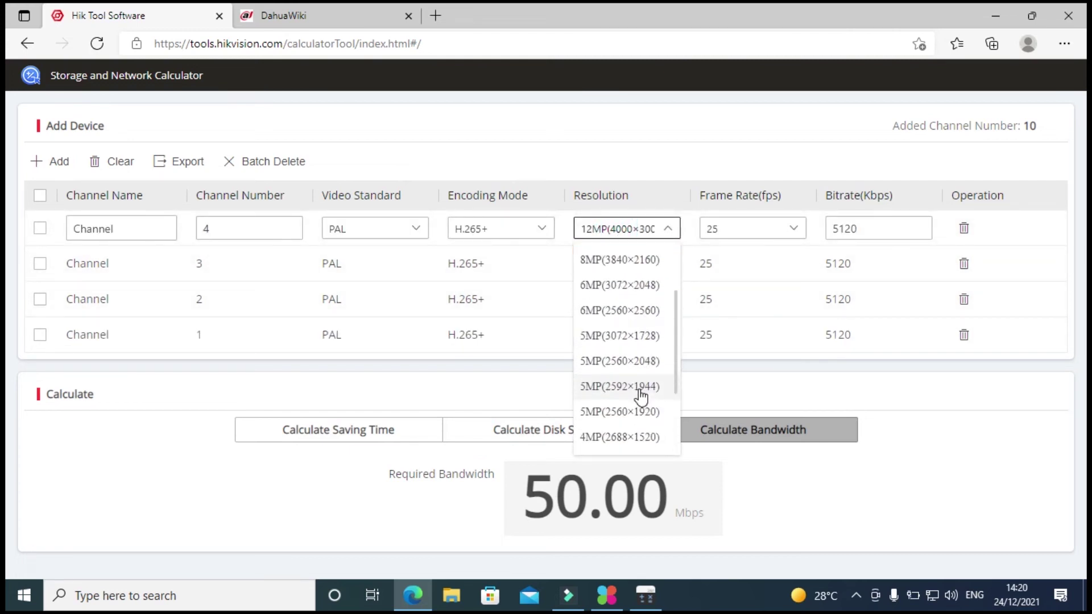
{"action": "scroll", "coordinate": [641, 421], "scroll_direction": "down", "scroll_amount": 2}
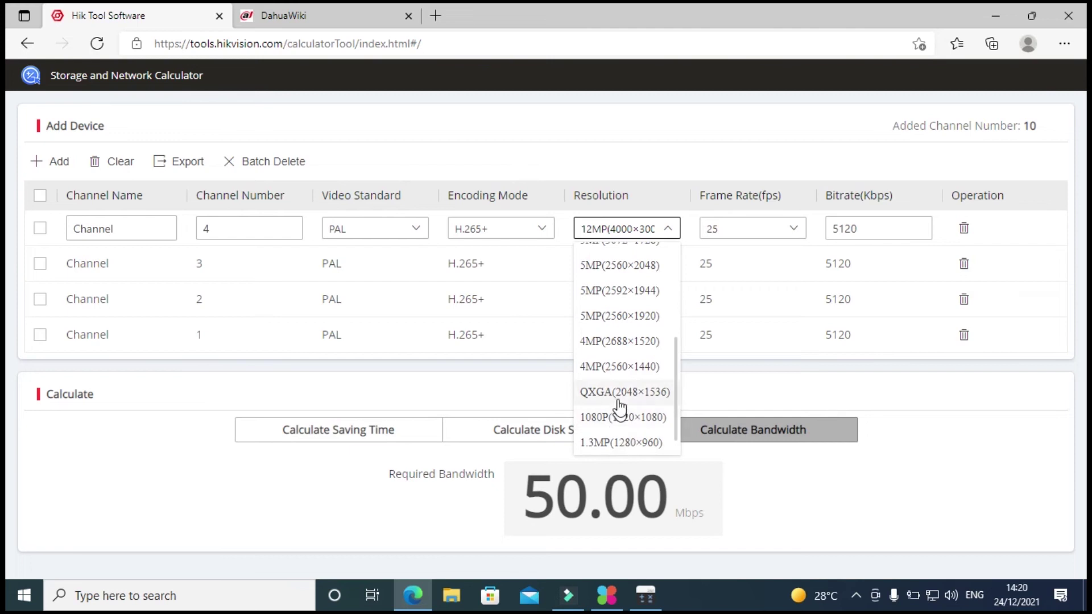
{"action": "left_click", "coordinate": [631, 417]}
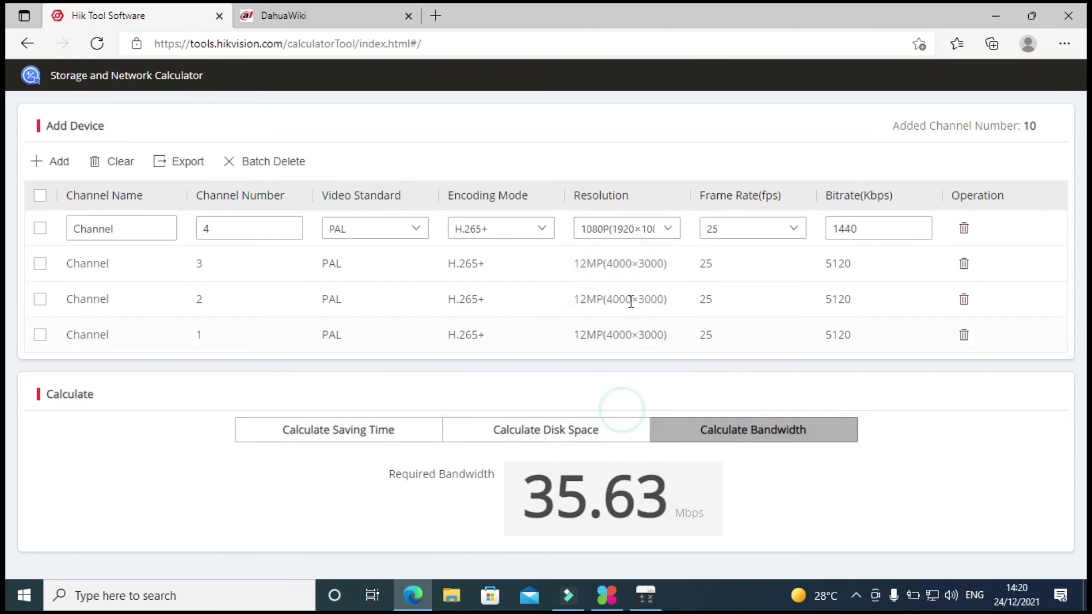
{"action": "double_click", "coordinate": [621, 263]}
{"action": "scroll", "coordinate": [648, 412], "scroll_direction": "down", "scroll_amount": 5}
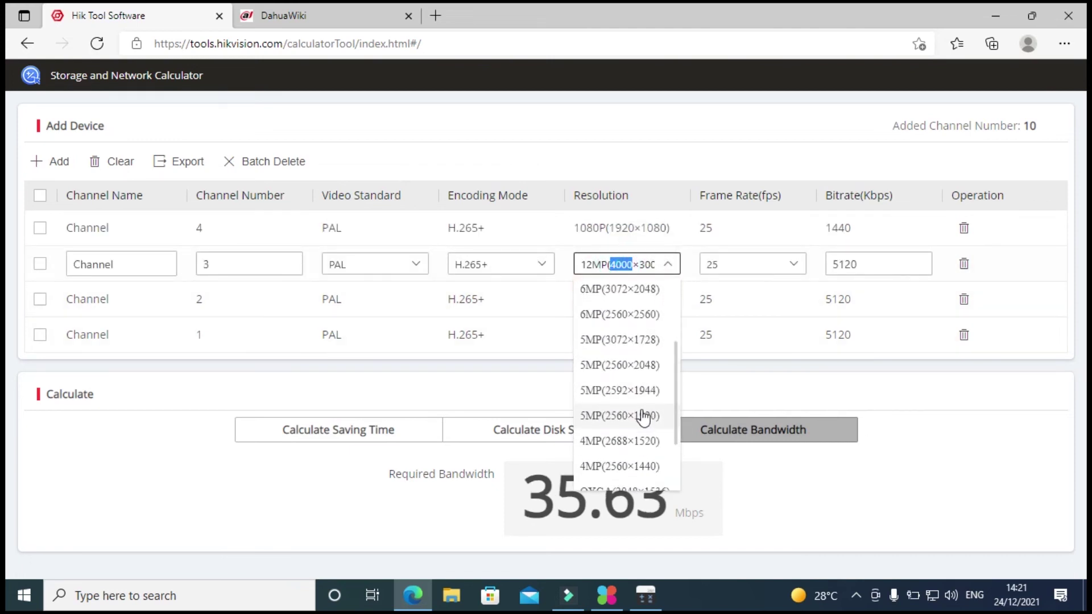
{"action": "left_click", "coordinate": [615, 435]}
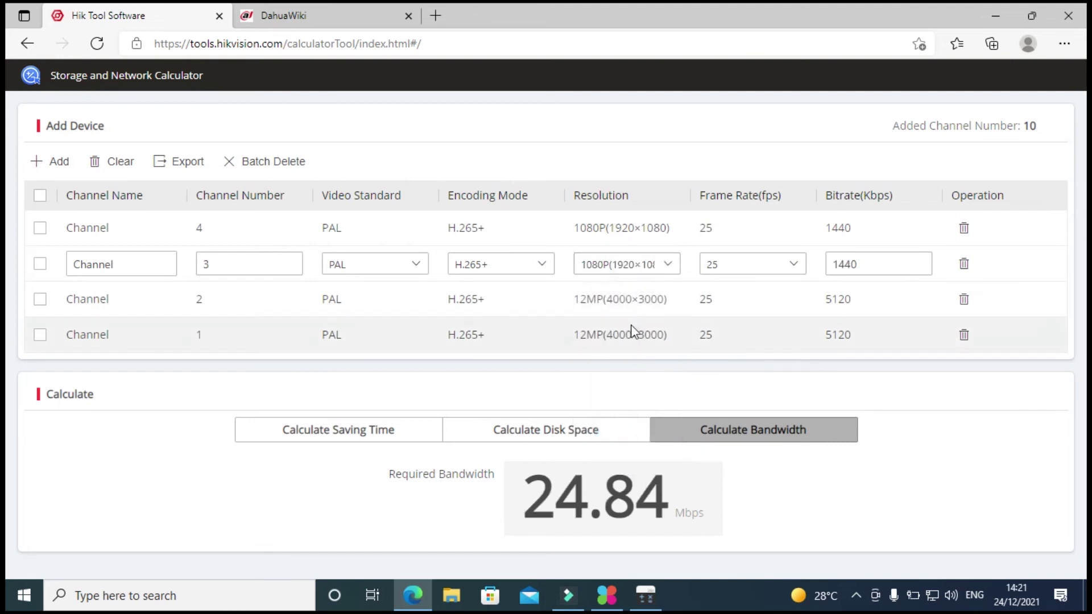
Set the resolution of the rows with channel numbers 2 and 1 to 1080P(1920×1080)
{"action": "double_click", "coordinate": [616, 299]}
{"action": "scroll", "coordinate": [621, 421], "scroll_direction": "down", "scroll_amount": 5}
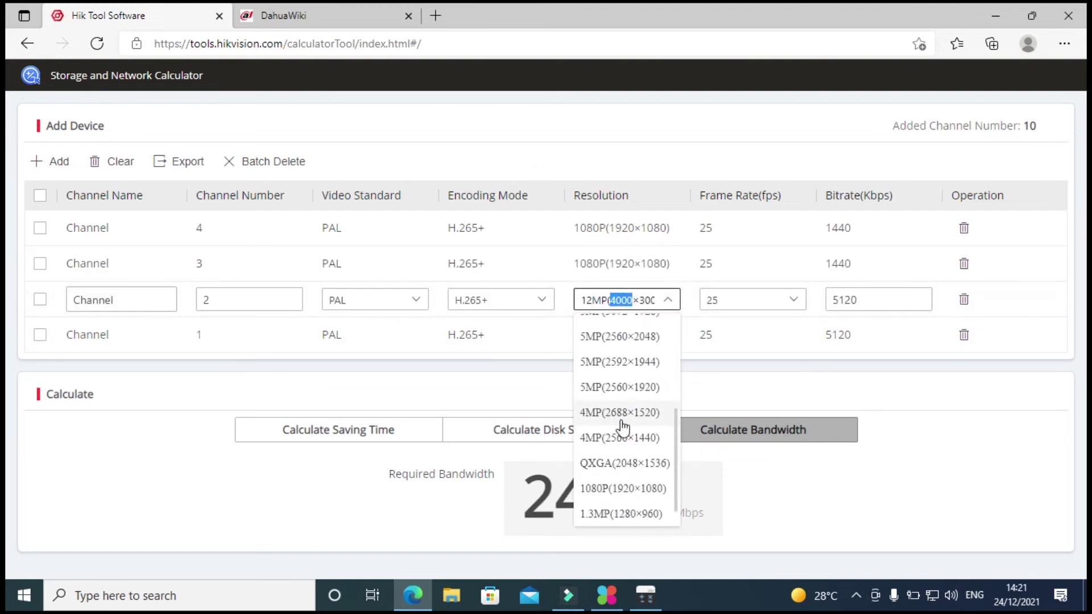
{"action": "left_click", "coordinate": [637, 490]}
{"action": "left_click", "coordinate": [643, 337]}
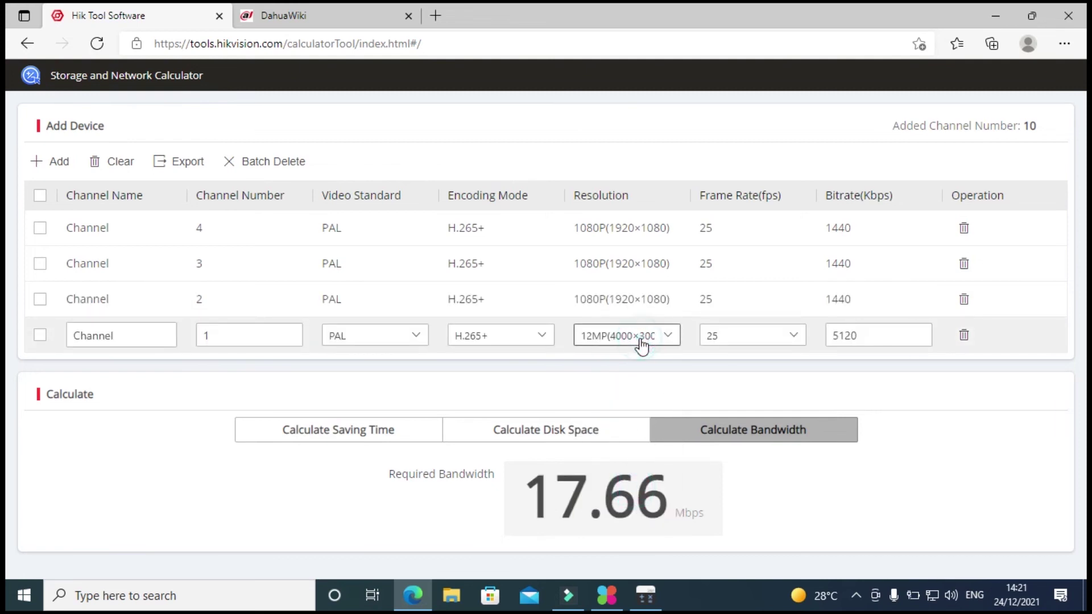
{"action": "left_click", "coordinate": [642, 338]}
{"action": "scroll", "coordinate": [635, 463], "scroll_direction": "down", "scroll_amount": 2}
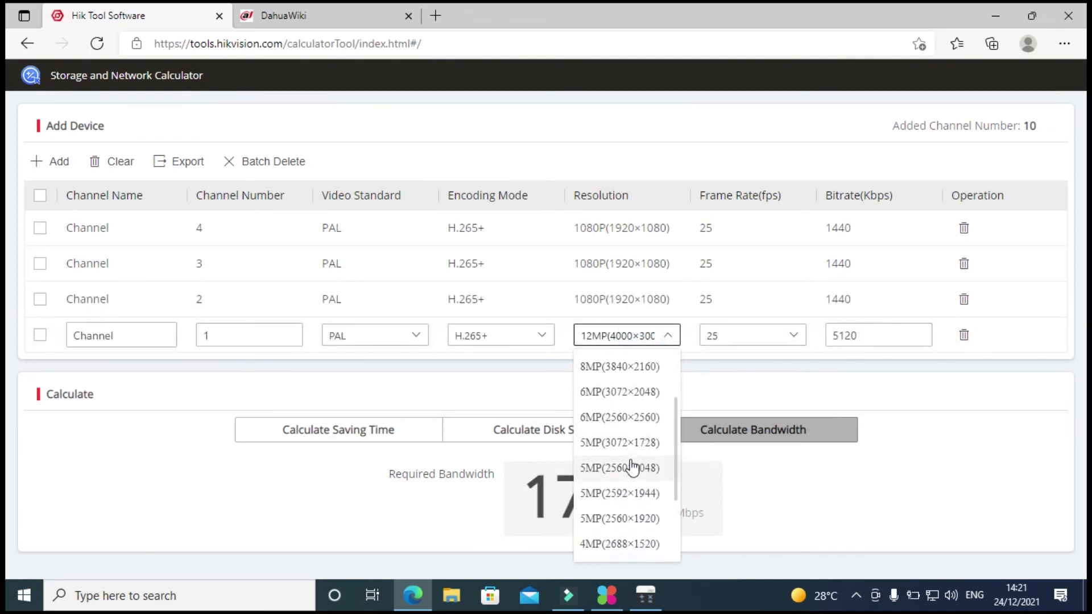
{"action": "scroll", "coordinate": [633, 467], "scroll_direction": "down", "scroll_amount": 1}
{"action": "scroll", "coordinate": [633, 467], "scroll_direction": "down", "scroll_amount": 1}
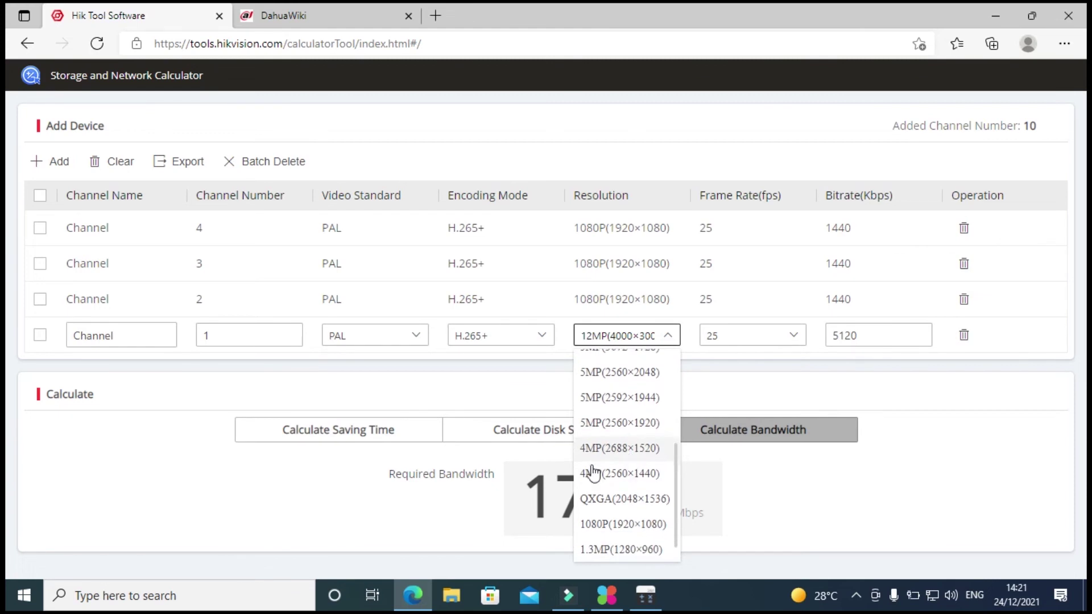
{"action": "left_click", "coordinate": [634, 523]}
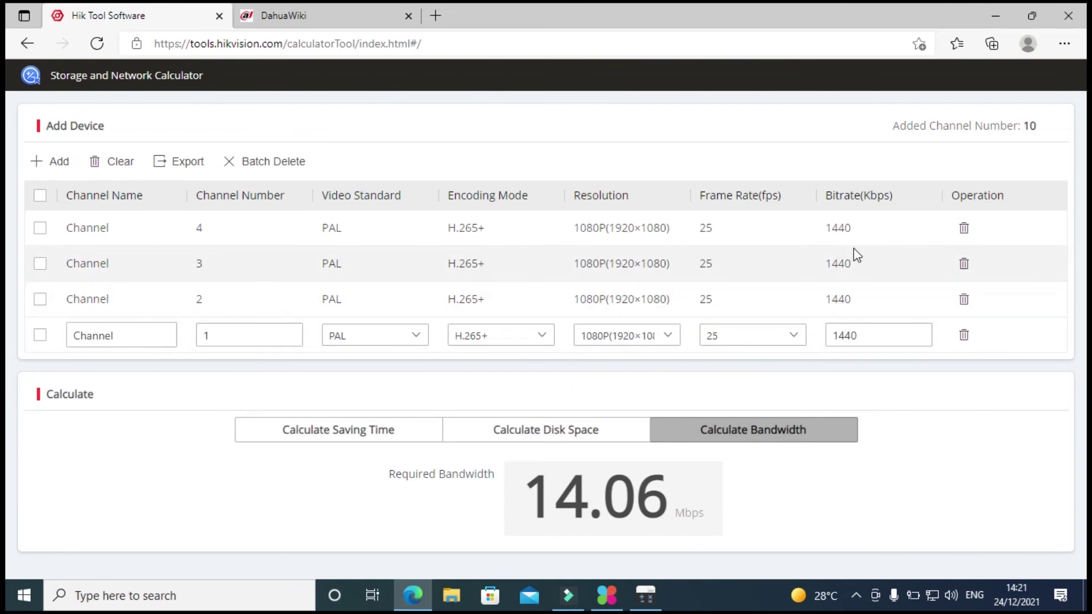
Open the bitrate of the row with channel number 4 for editing
{"action": "double_click", "coordinate": [851, 234]}
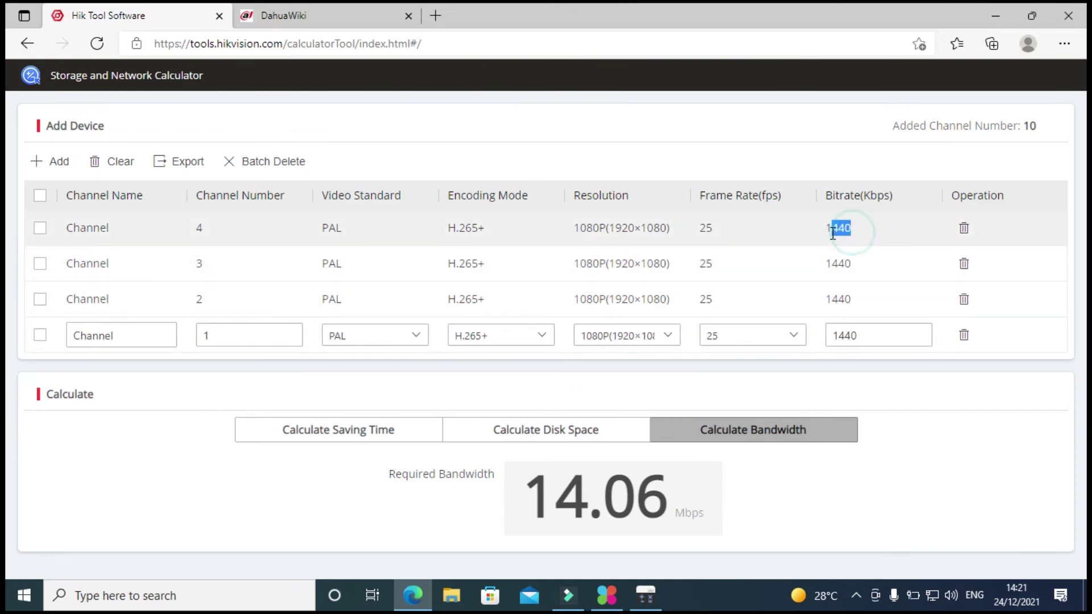
{"action": "left_click", "coordinate": [829, 238]}
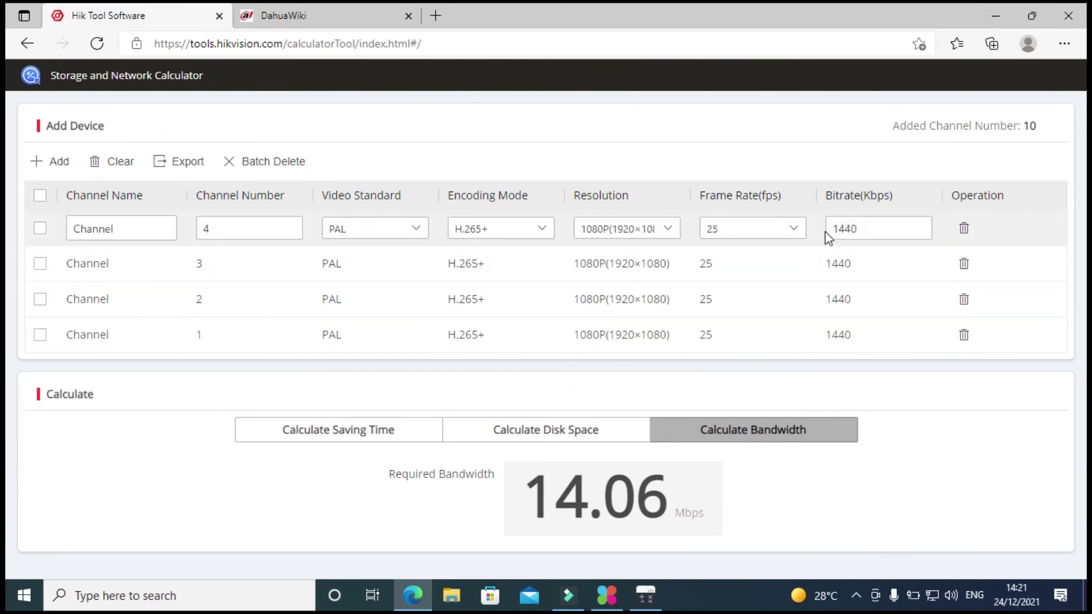